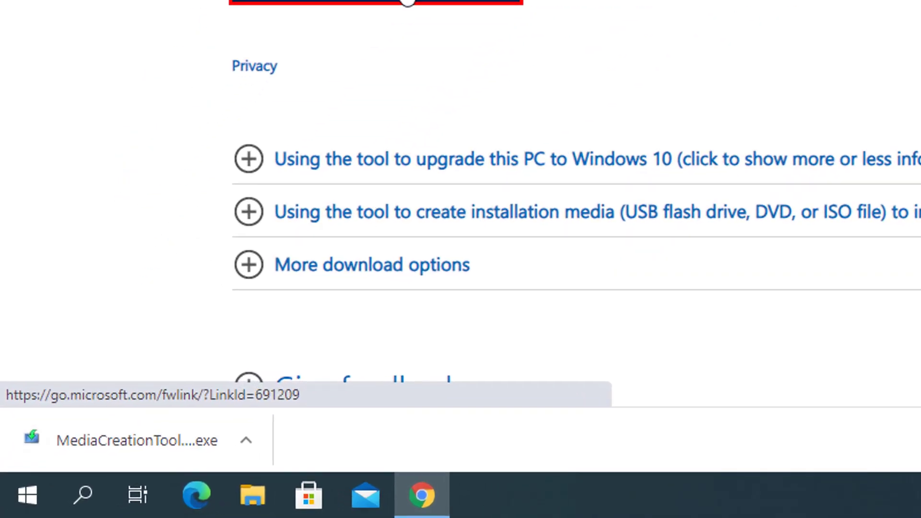
Step: Run the downloaded MediaCreationTool executable and minimize the browser window
click(242, 441)
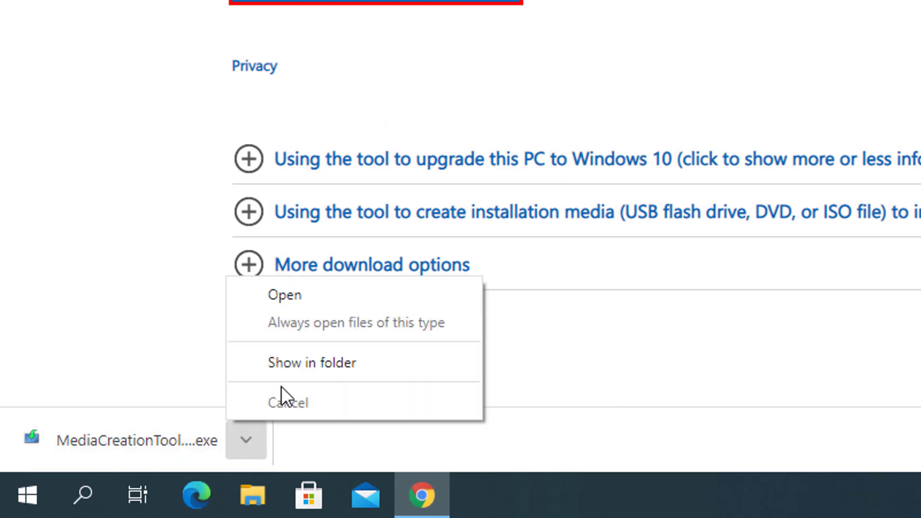
click(348, 297)
click(422, 495)
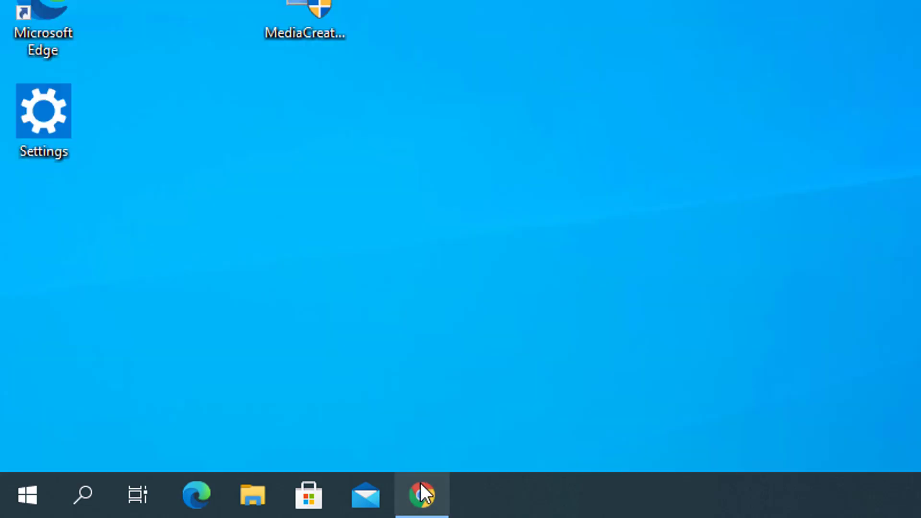
click(422, 496)
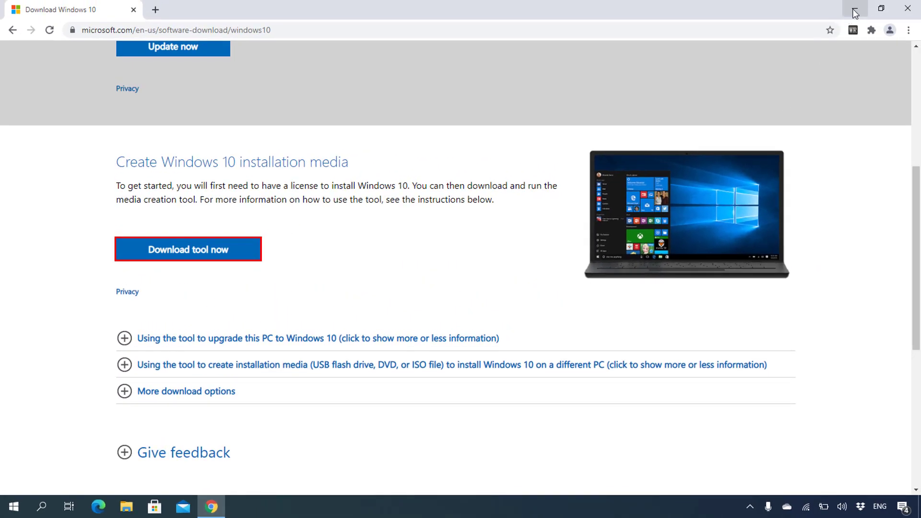
click(855, 8)
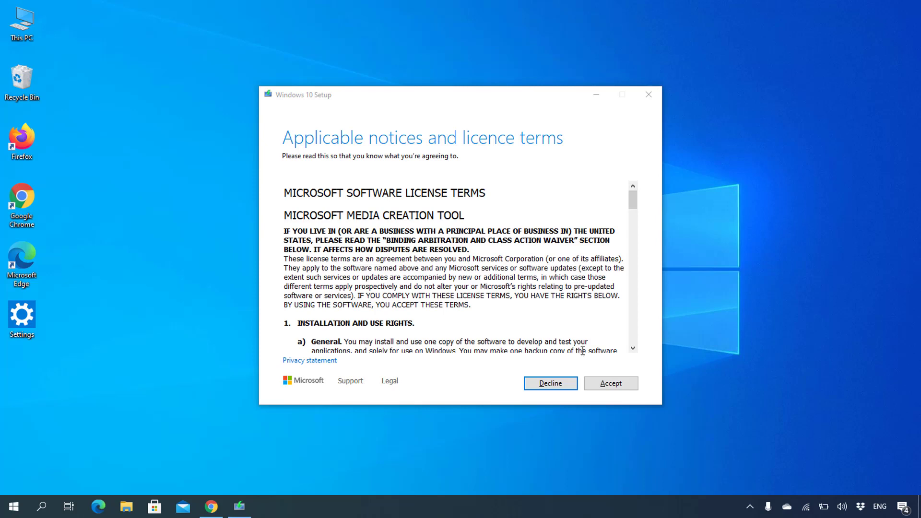
Step: Accept the Media Creation Tool licence terms and choose to create installation media for another PC
scroll(578, 325, down, 7)
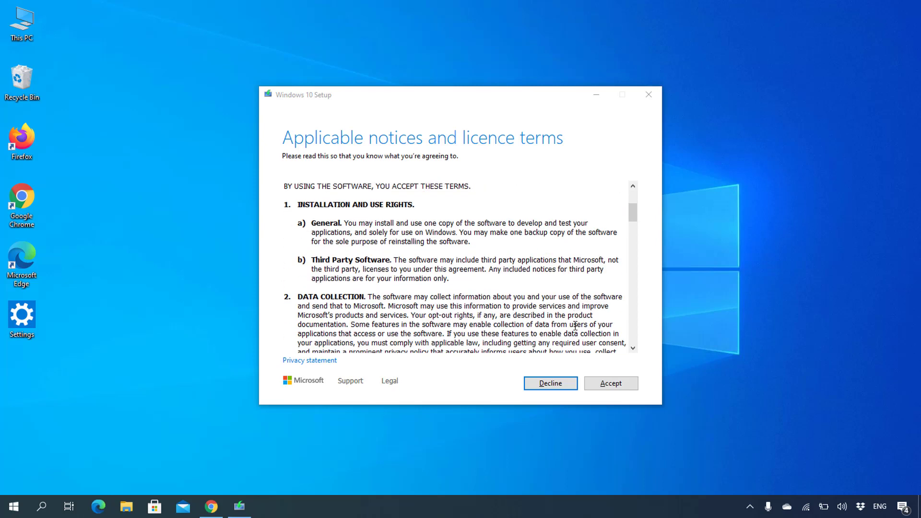
click(615, 388)
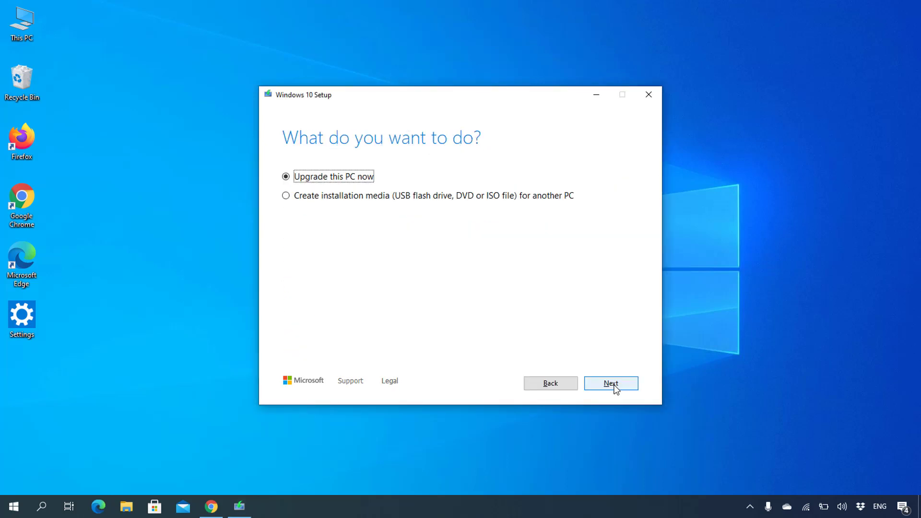
click(284, 196)
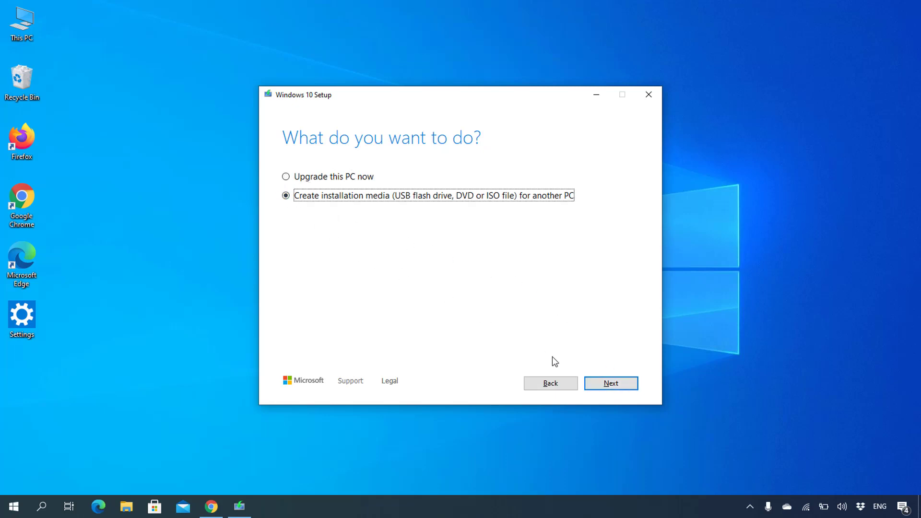
click(612, 383)
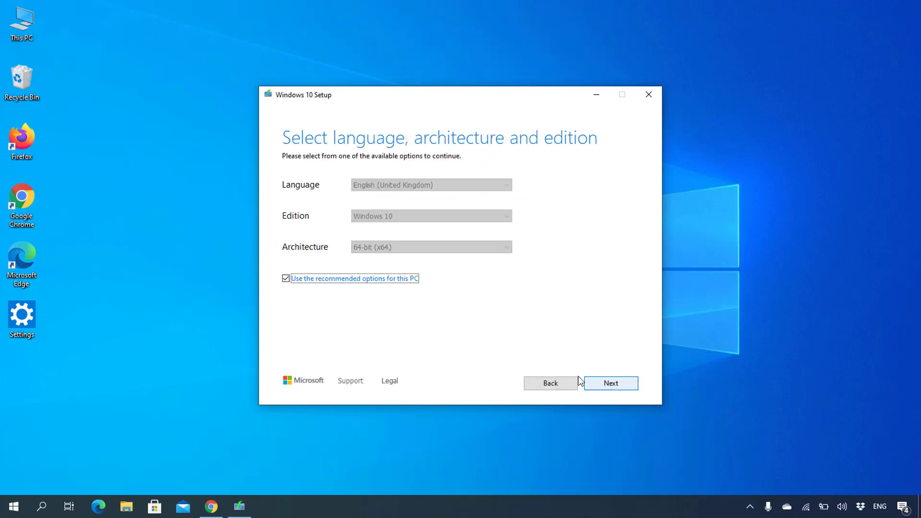
Step: Turn off the recommended options and proceed with English (United Kingdom), Windows 10 and 64-bit (x64)
click(286, 280)
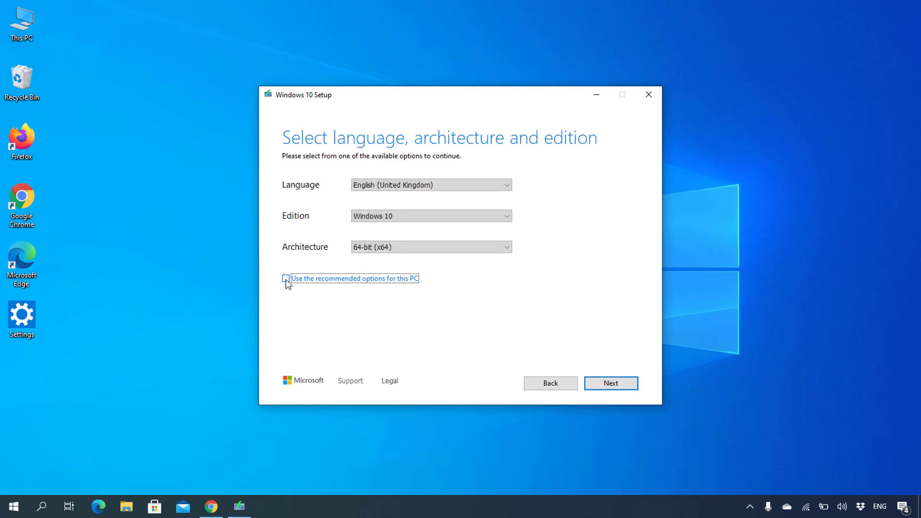
click(437, 184)
click(451, 168)
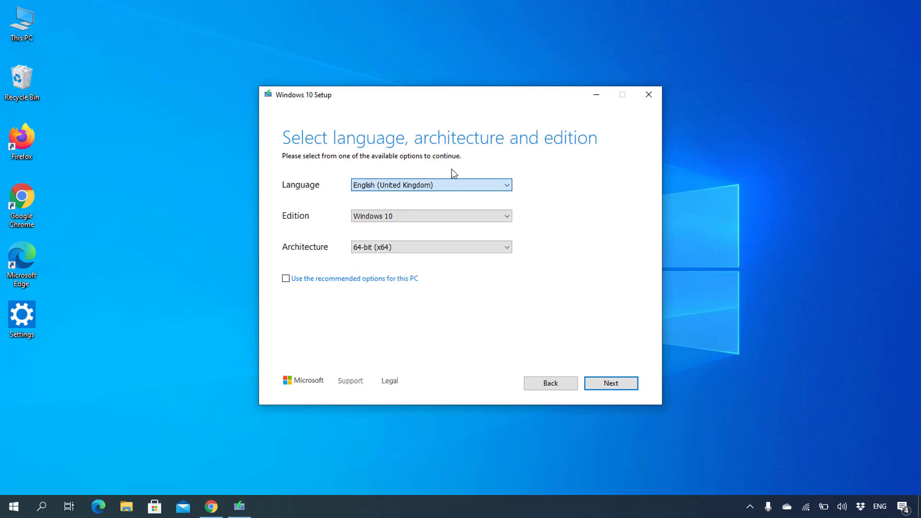
click(427, 216)
click(421, 216)
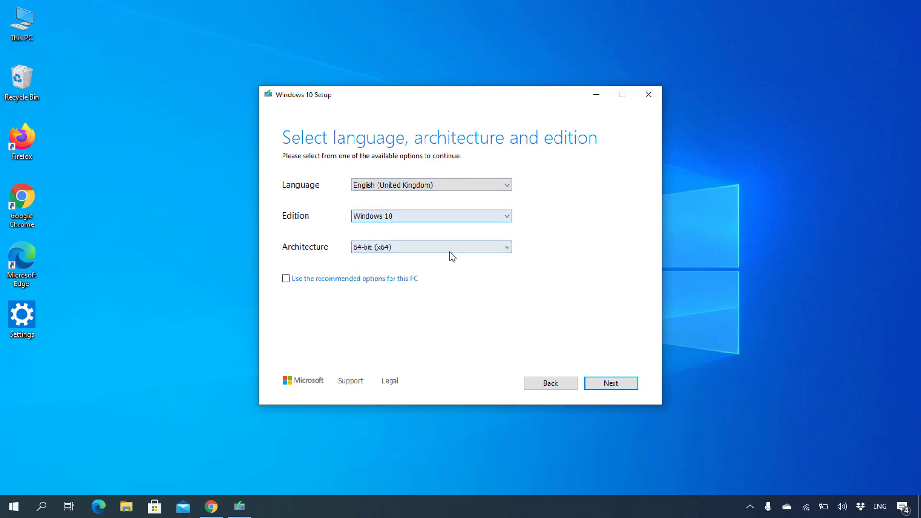
click(451, 253)
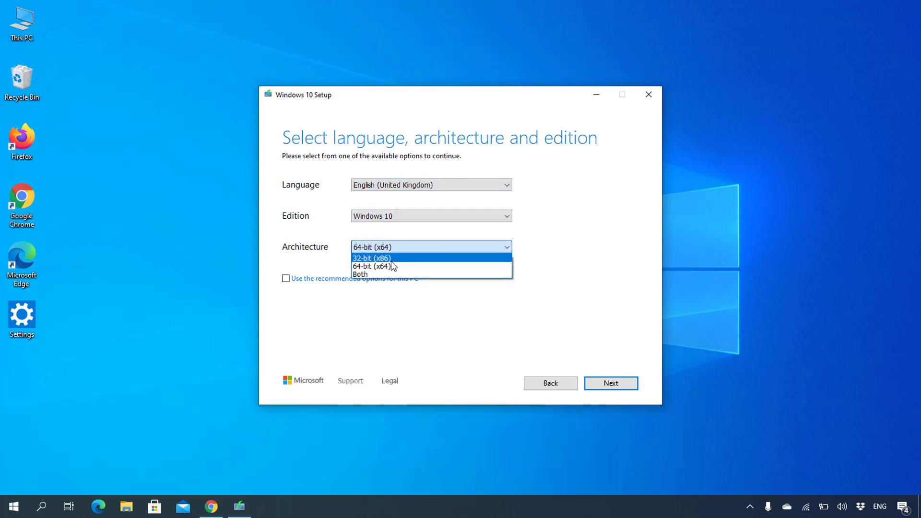
click(543, 270)
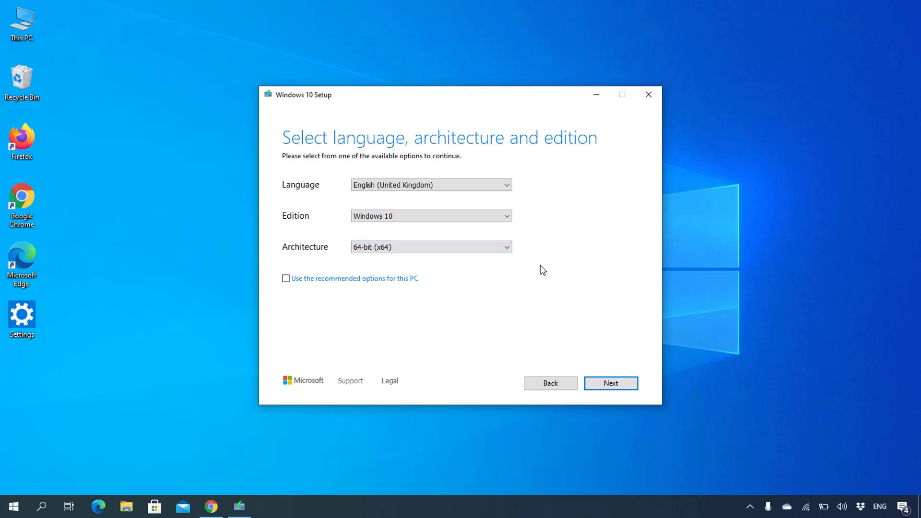
click(621, 383)
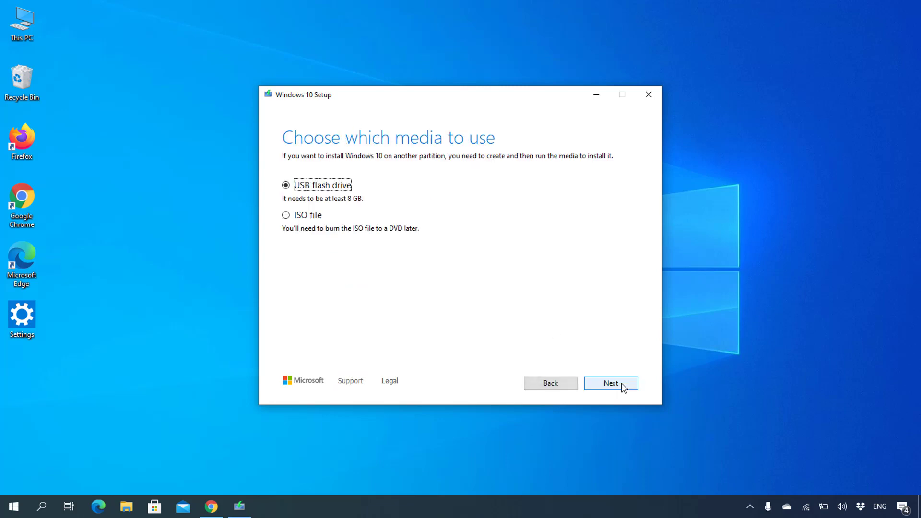
Step: Choose ISO file as the media and save it to the Desktop as Windows10
click(287, 216)
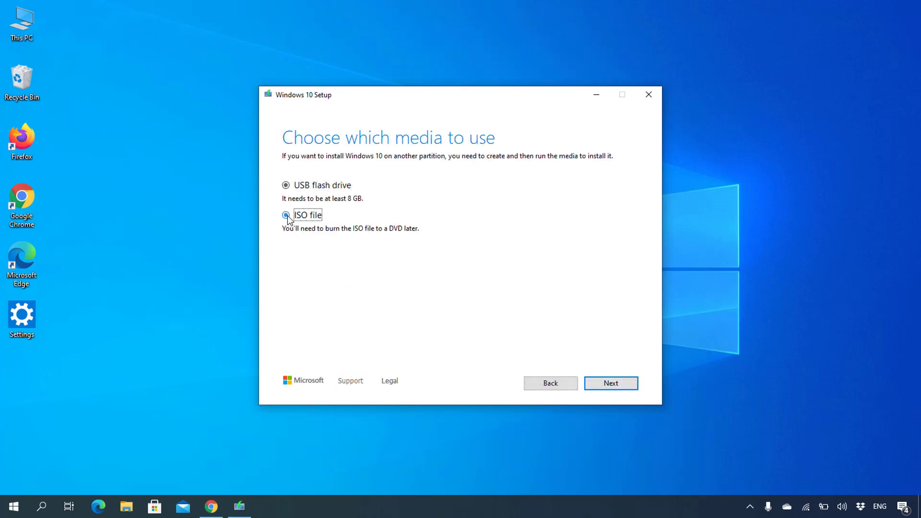
click(623, 384)
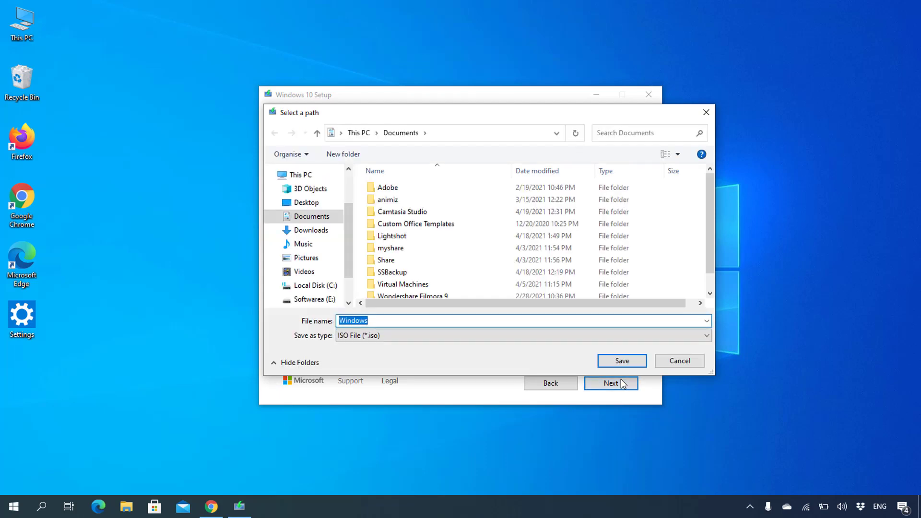
click(306, 203)
click(378, 321)
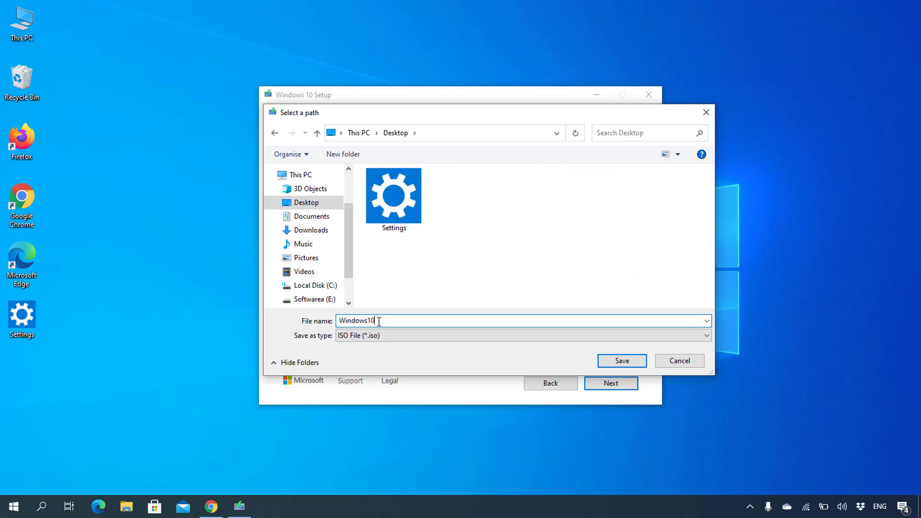
click(622, 365)
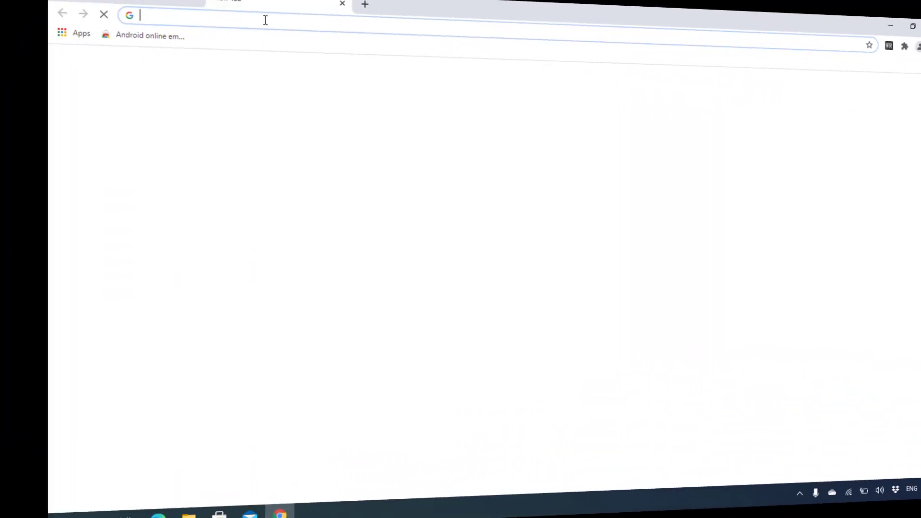
Step: In Chrome, search for wintousb and download WinToUSB version 6.0 from the official easyuefi.com page
click(198, 29)
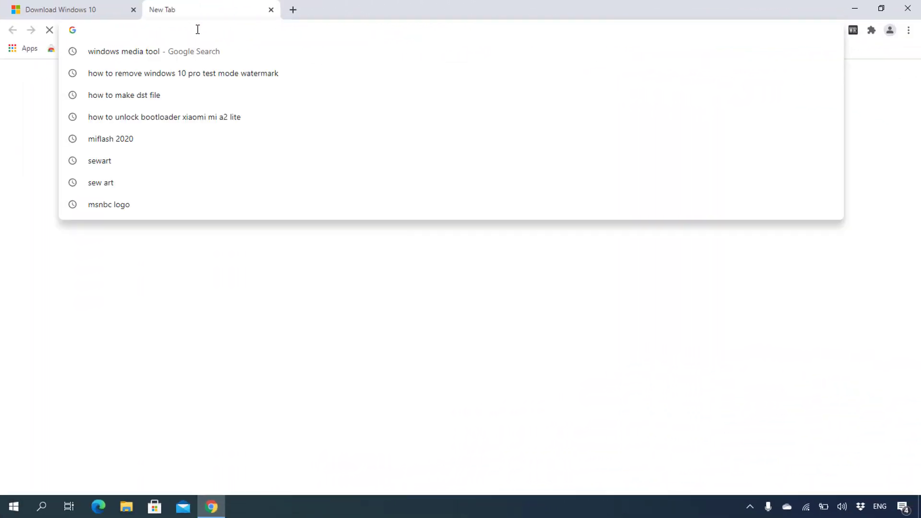
text(wintousb)
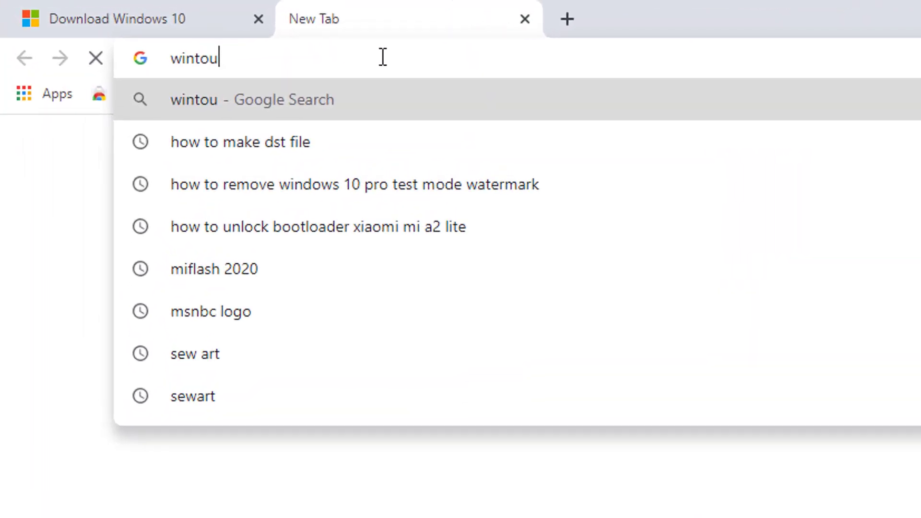
key(Return)
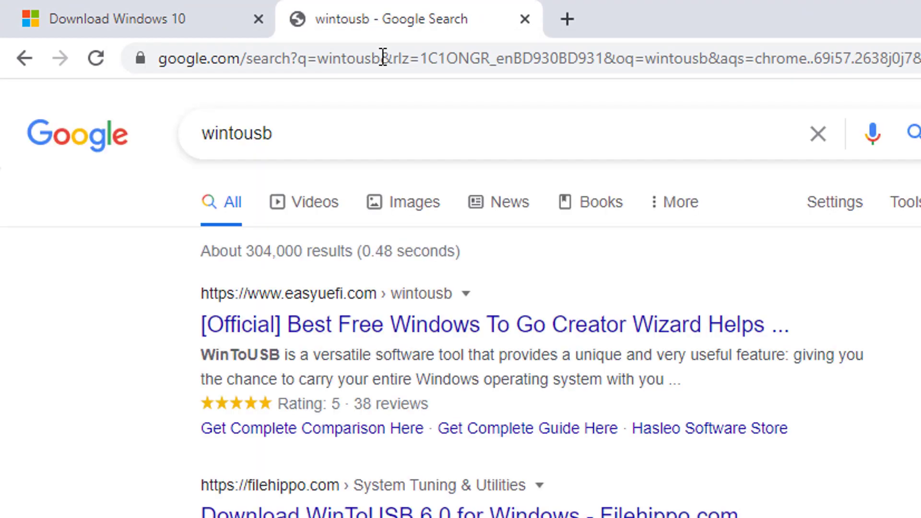
click(408, 329)
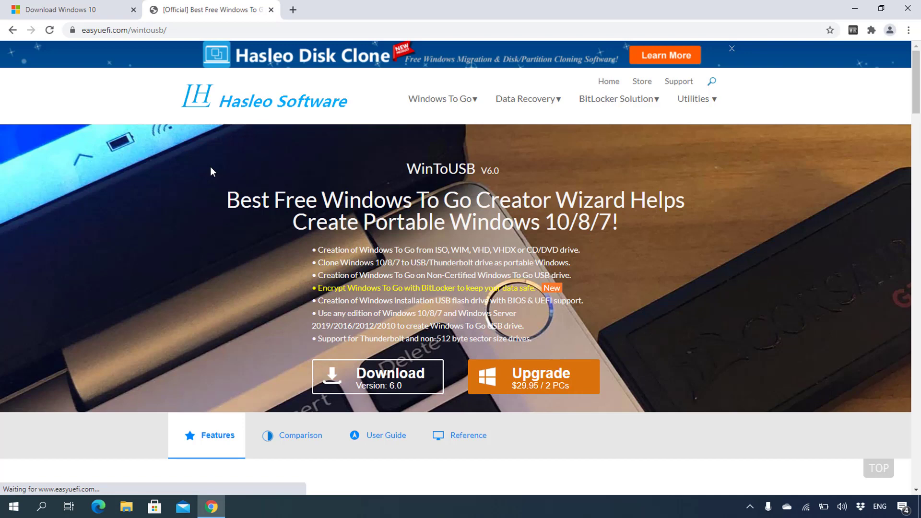
scroll(209, 168, down, 3)
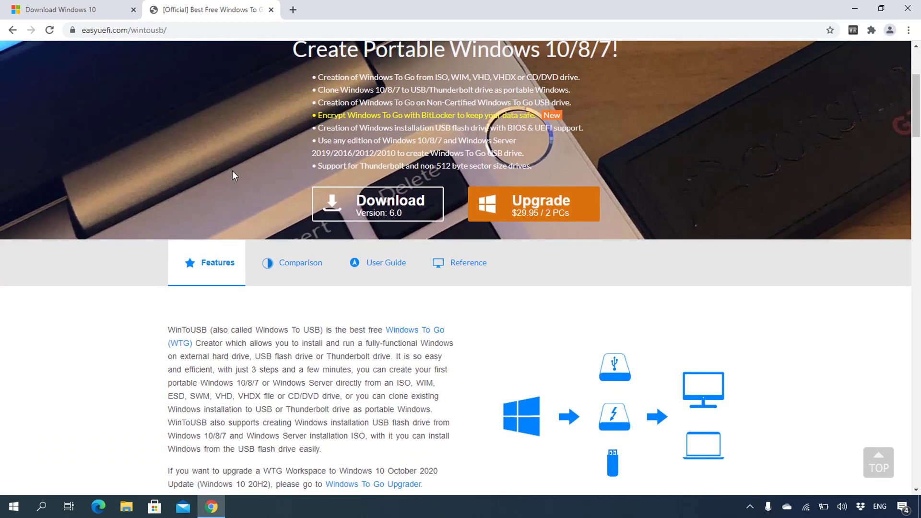
click(394, 209)
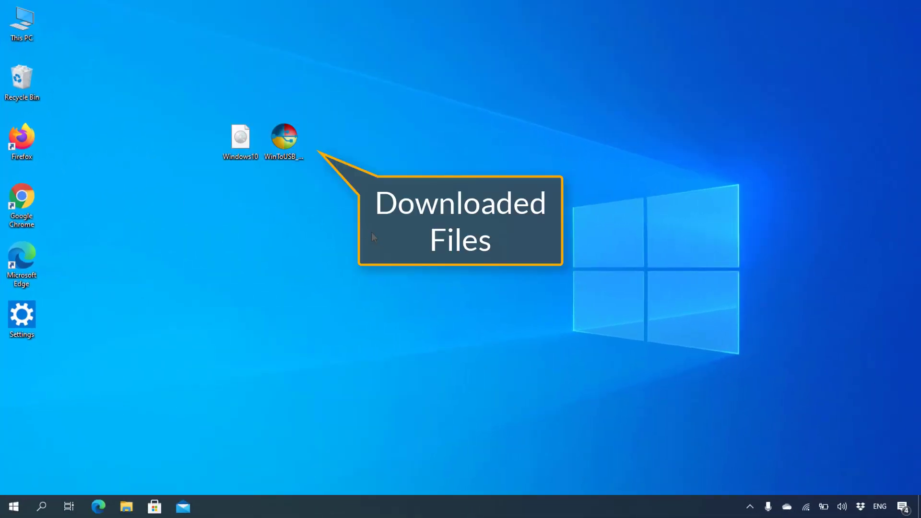
Step: Run the WinToUSB_Free installer from the desktop and use English as the setup language
click(283, 139)
right_click(283, 138)
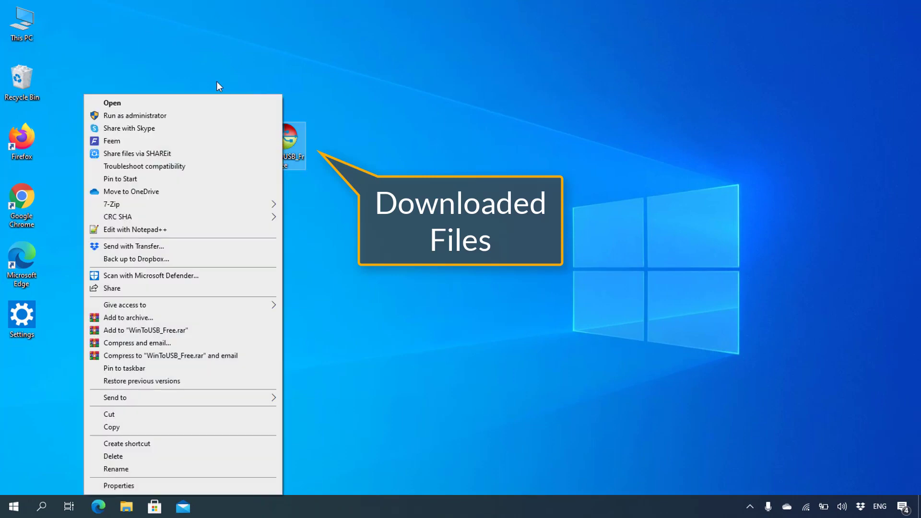
click(208, 102)
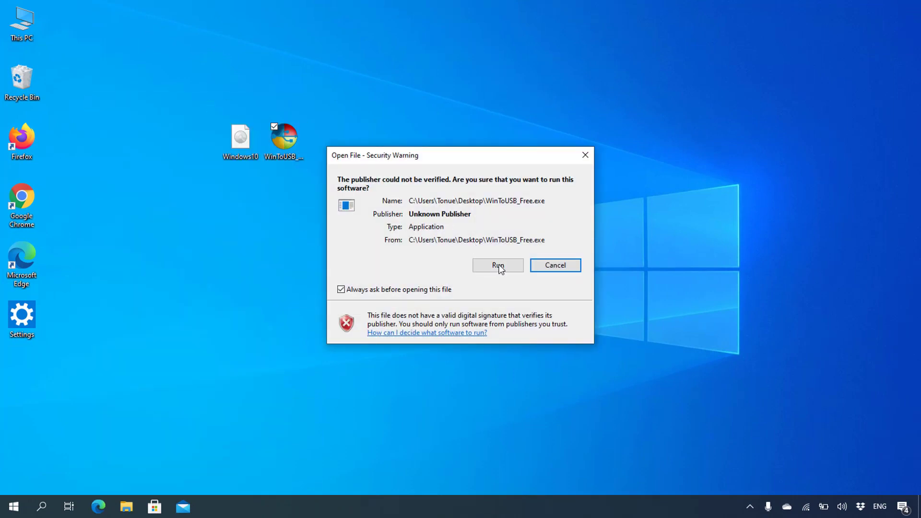
click(498, 265)
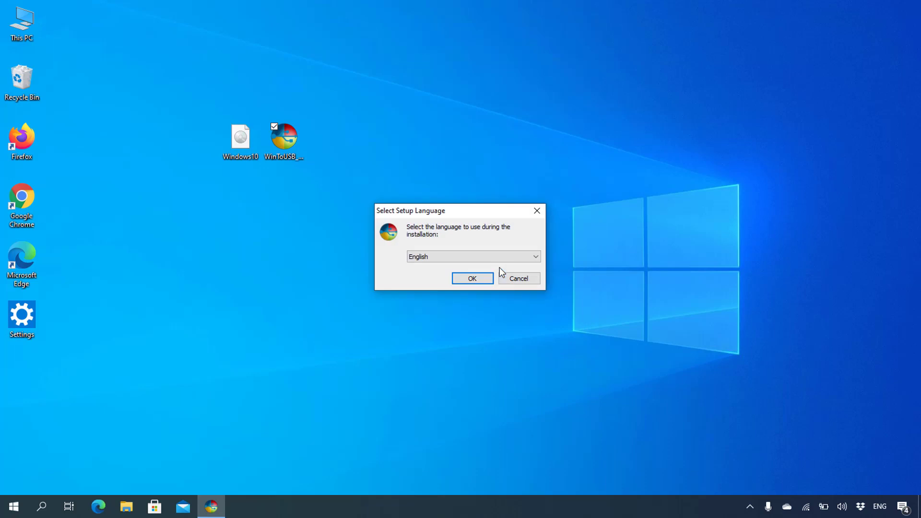
click(474, 279)
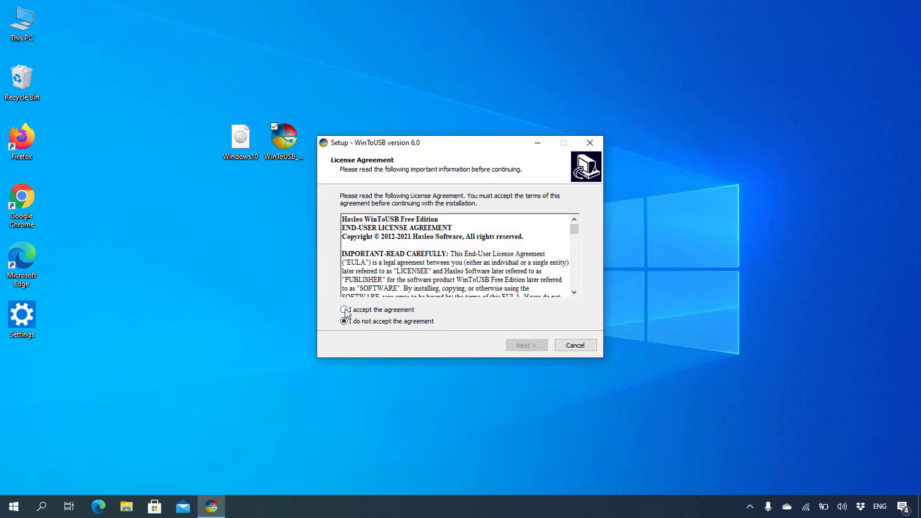
Step: Accept the WinToUSB license agreement and complete the installation with the default Start Menu folder Hasleo WinToUSB
click(344, 310)
click(530, 346)
click(530, 349)
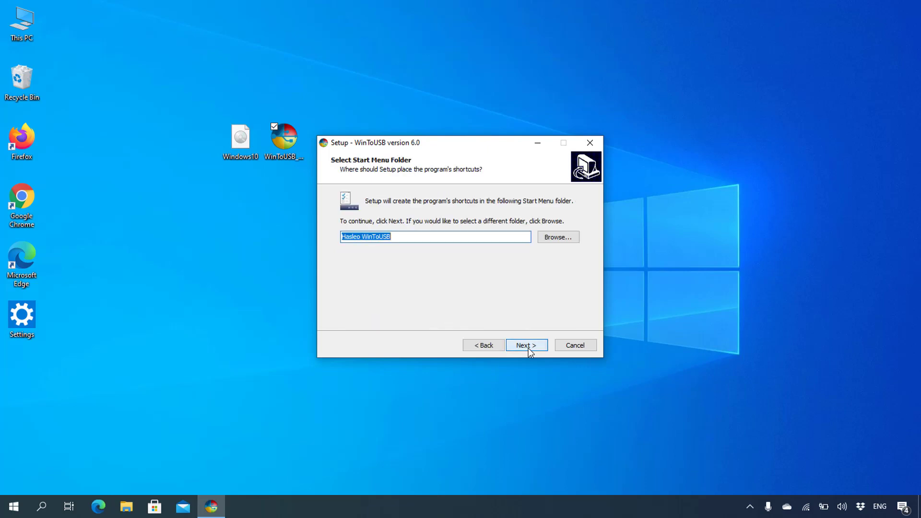
click(530, 349)
click(527, 346)
click(527, 346)
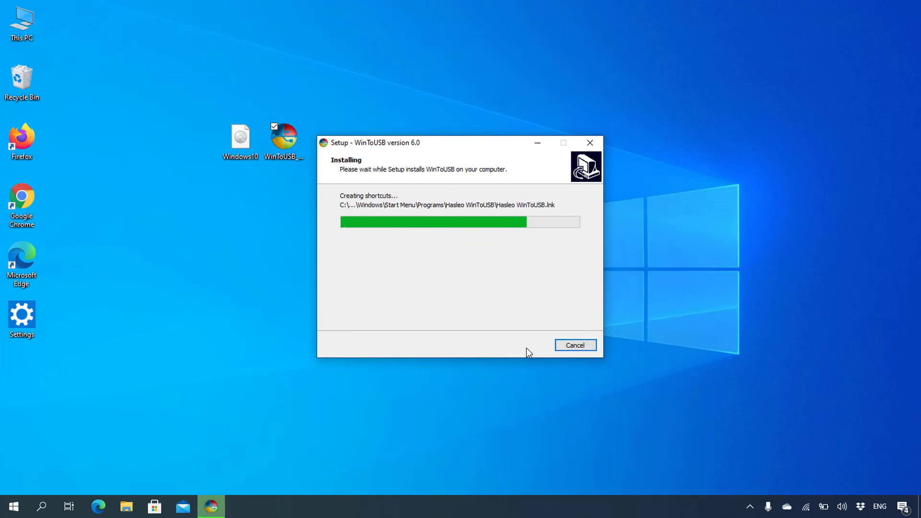
click(527, 346)
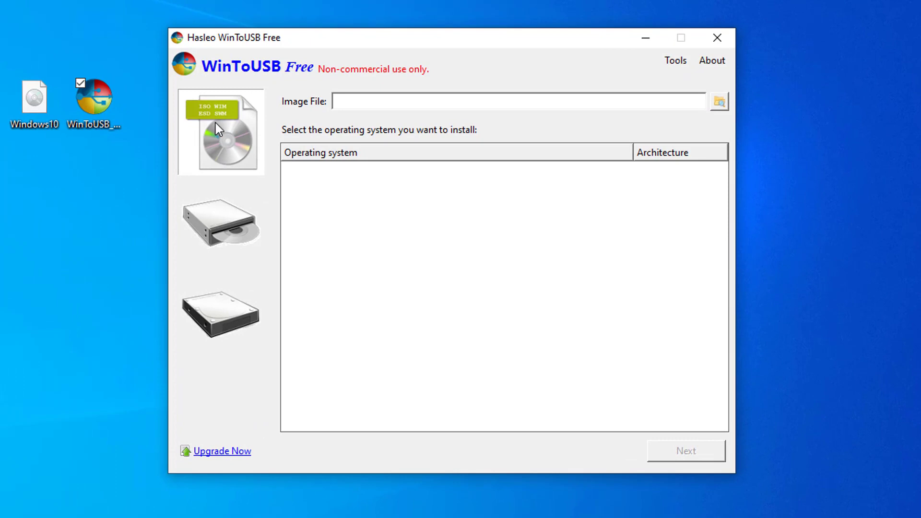
Step: Load the Windows10 ISO from the Desktop as WinToUSB's image file and select Windows 10 Pro to install
click(720, 102)
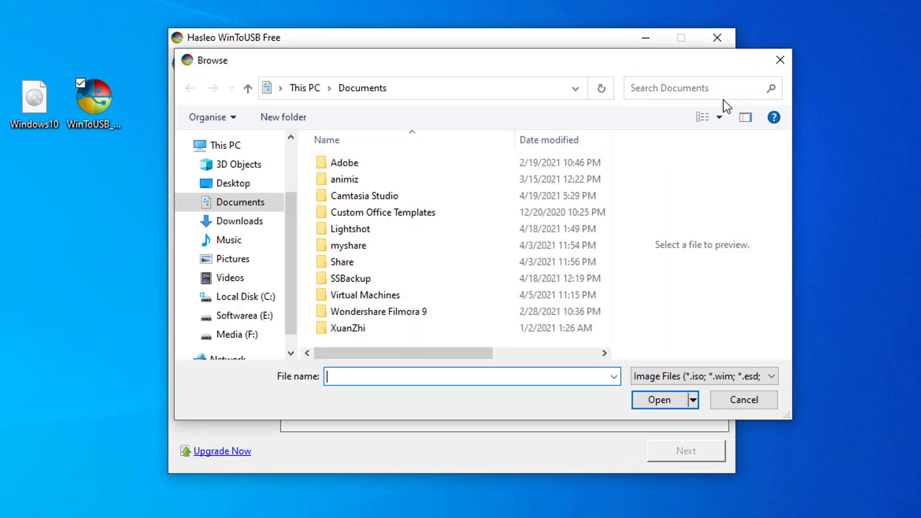
click(246, 185)
click(467, 182)
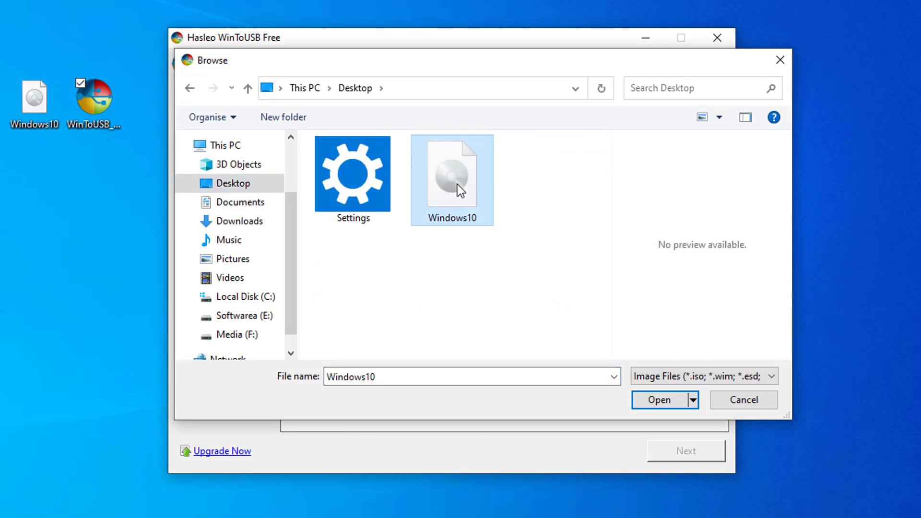
click(671, 402)
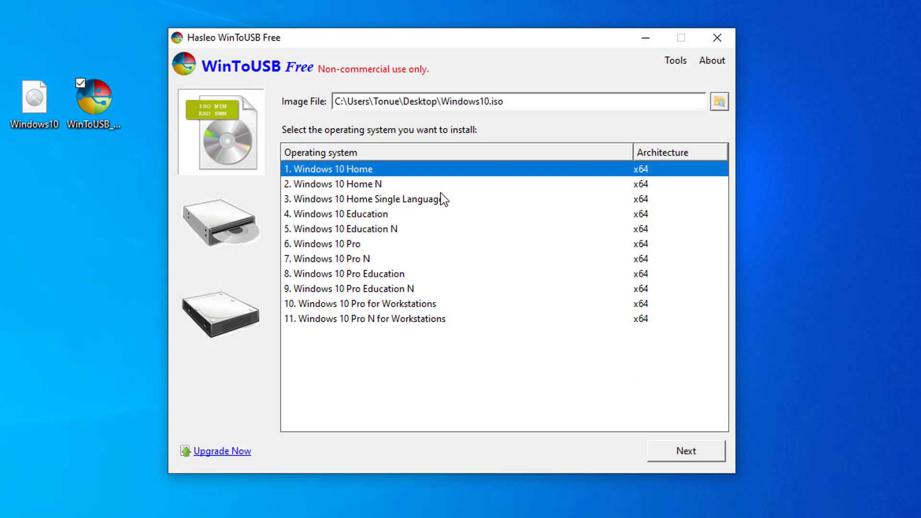
click(345, 243)
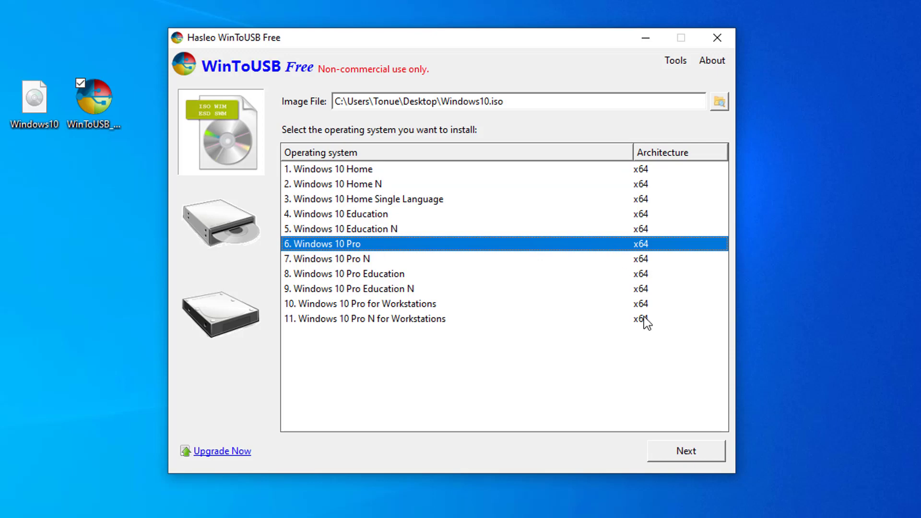
Step: Switch the operating system to install to Windows 10 Home and proceed to the destination disk selection
click(704, 455)
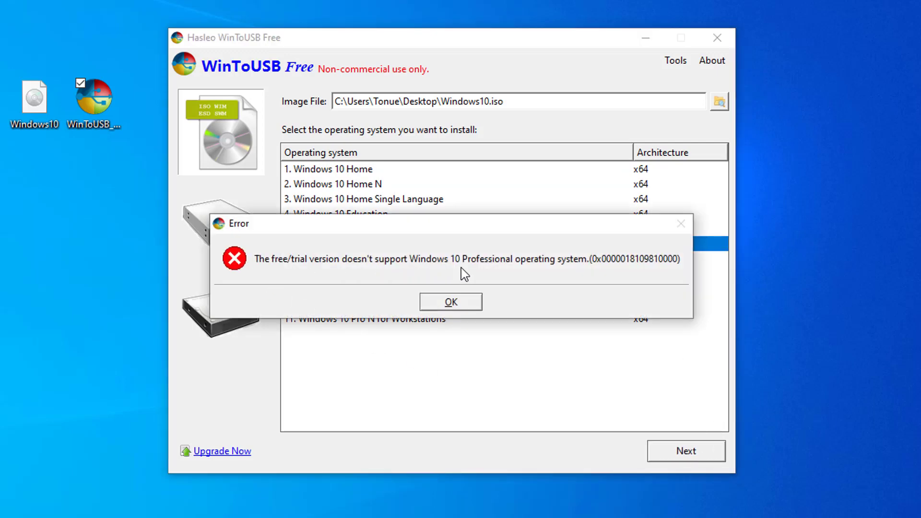
click(469, 303)
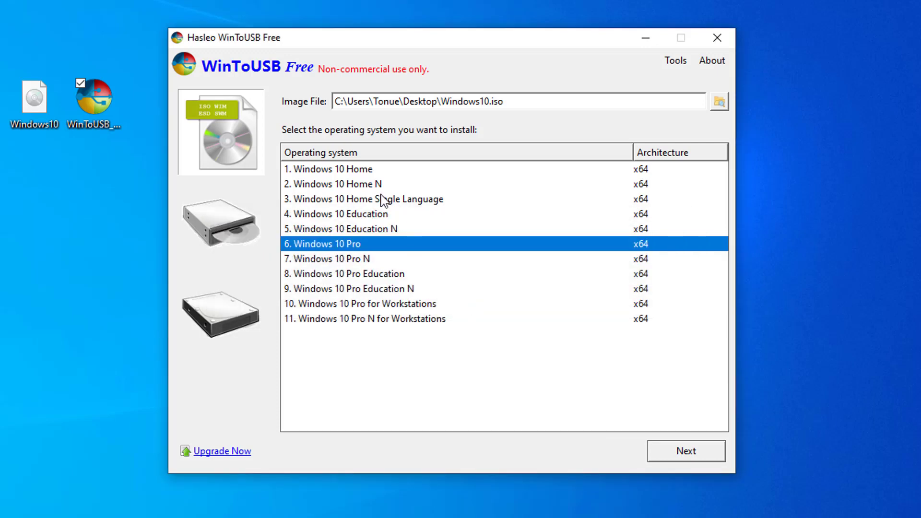
click(344, 172)
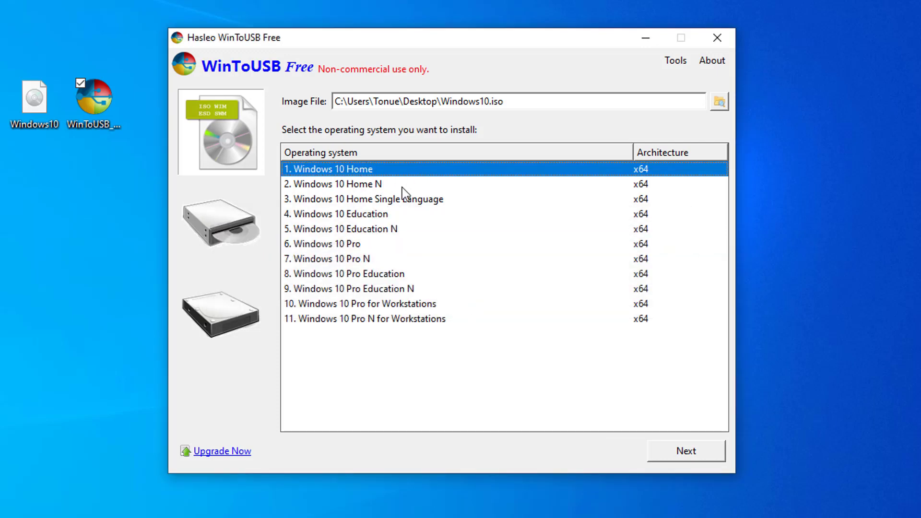
click(688, 455)
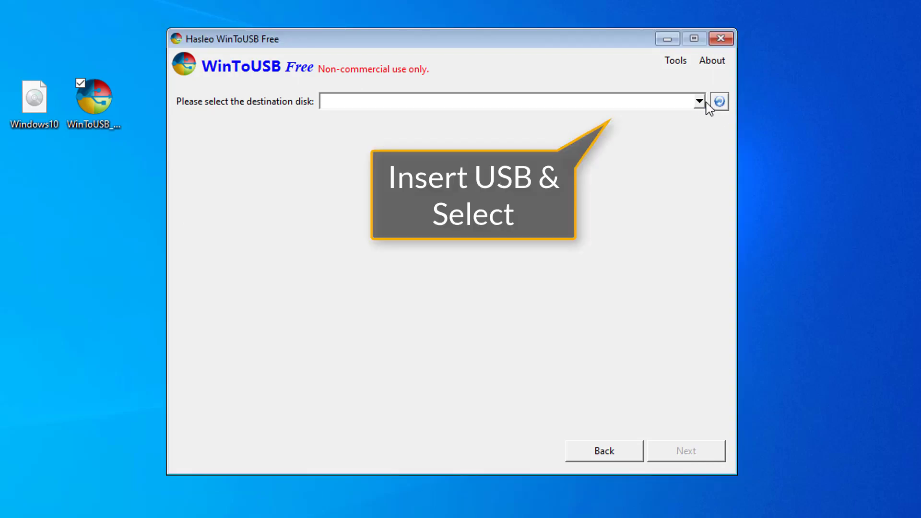
Step: Select Disk 1: SMI USB DISK as the destination and format it with the MBR for BIOS partition scheme
click(699, 101)
click(388, 118)
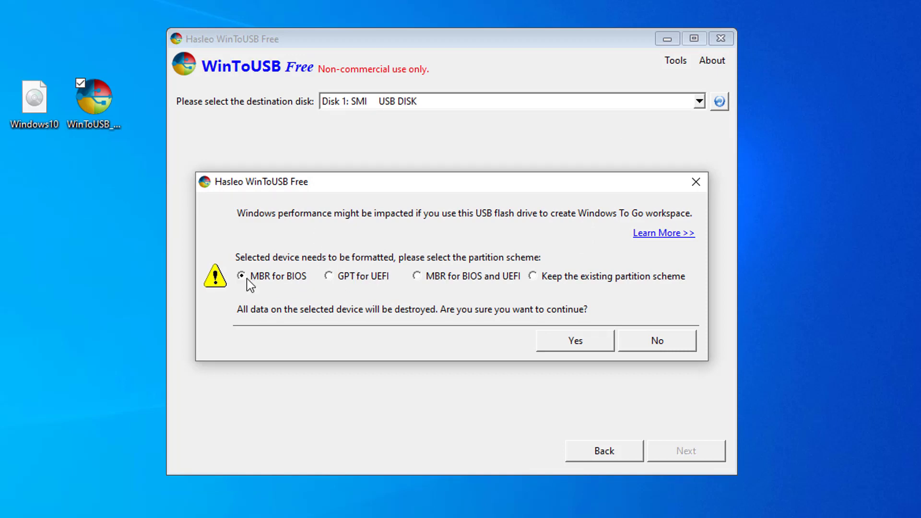
click(332, 277)
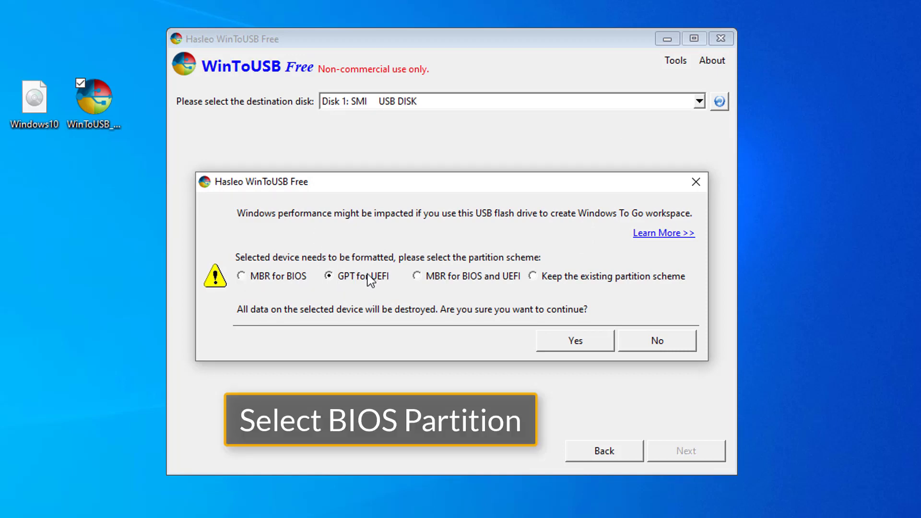
click(418, 278)
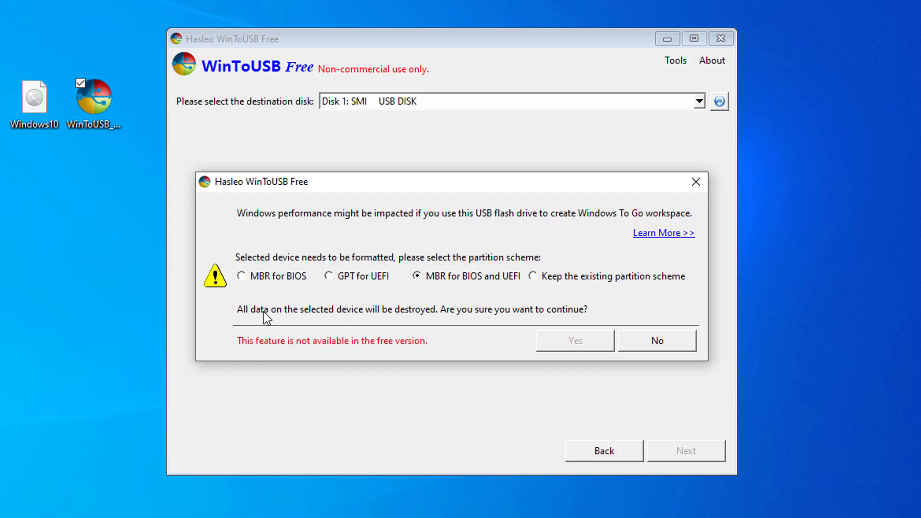
click(242, 277)
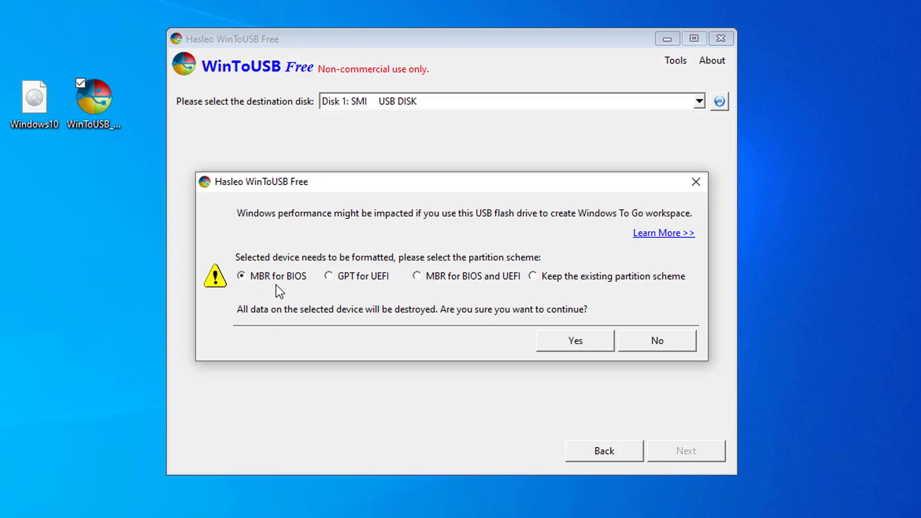
click(576, 342)
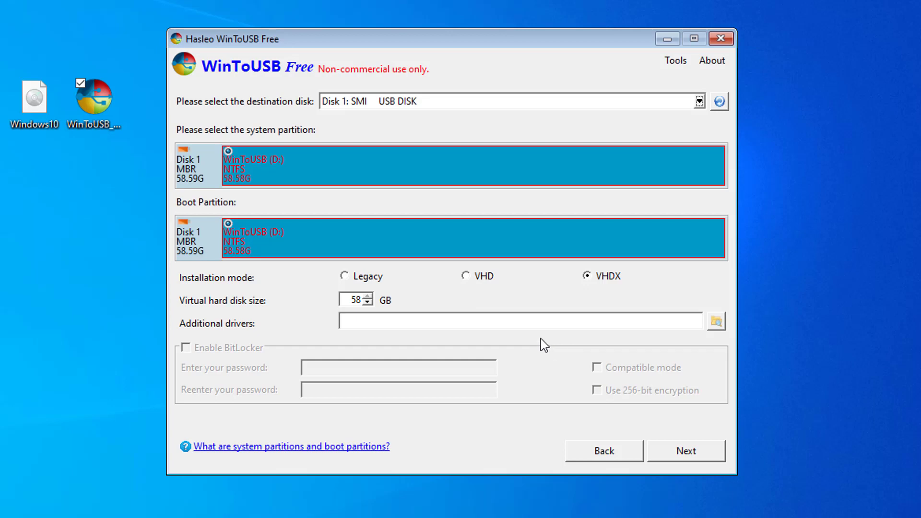
Step: Install Windows onto the USB disk in Legacy installation mode and quit WinToUSB on completion
click(344, 277)
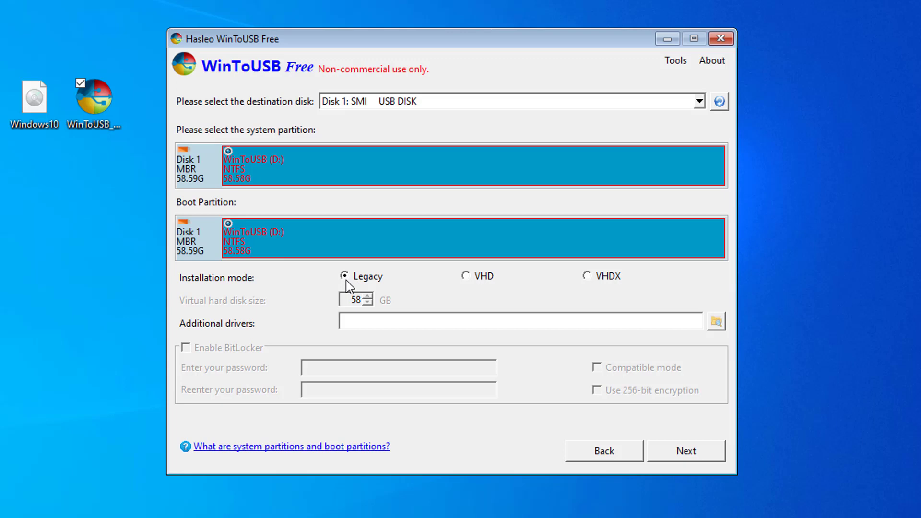
click(687, 447)
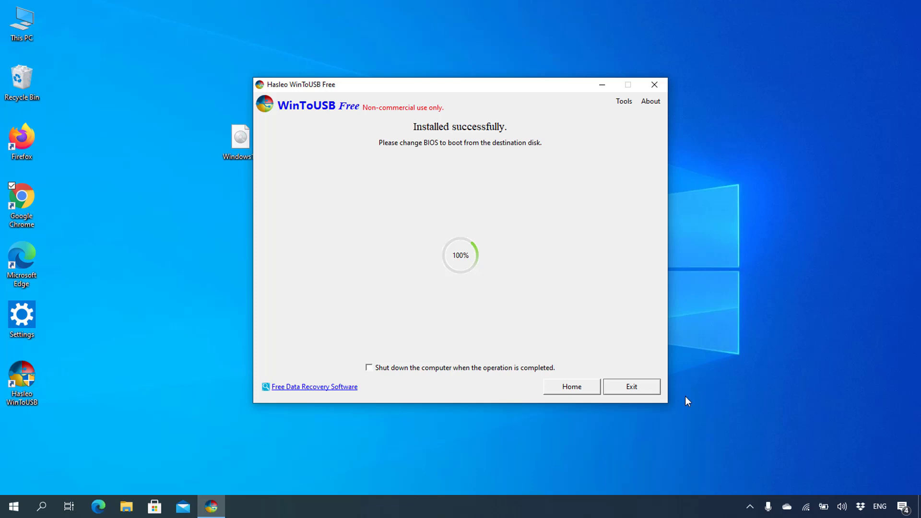
click(637, 388)
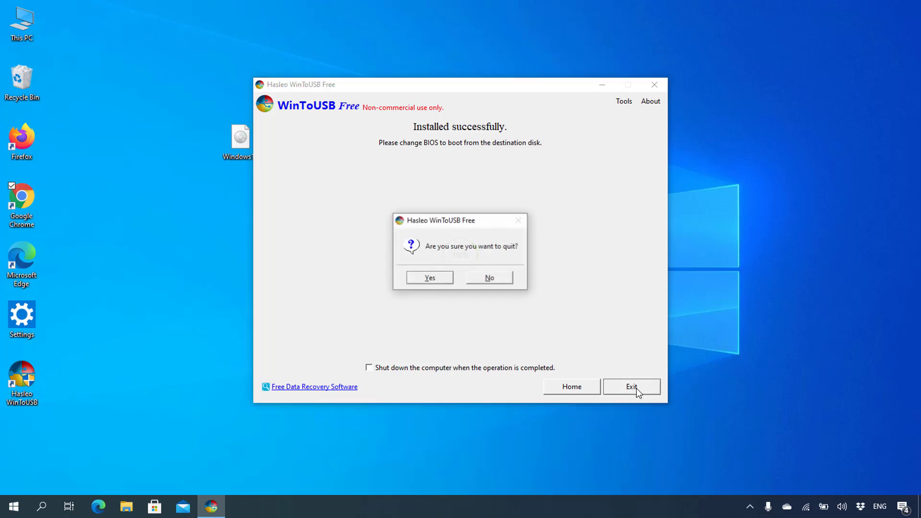
click(438, 280)
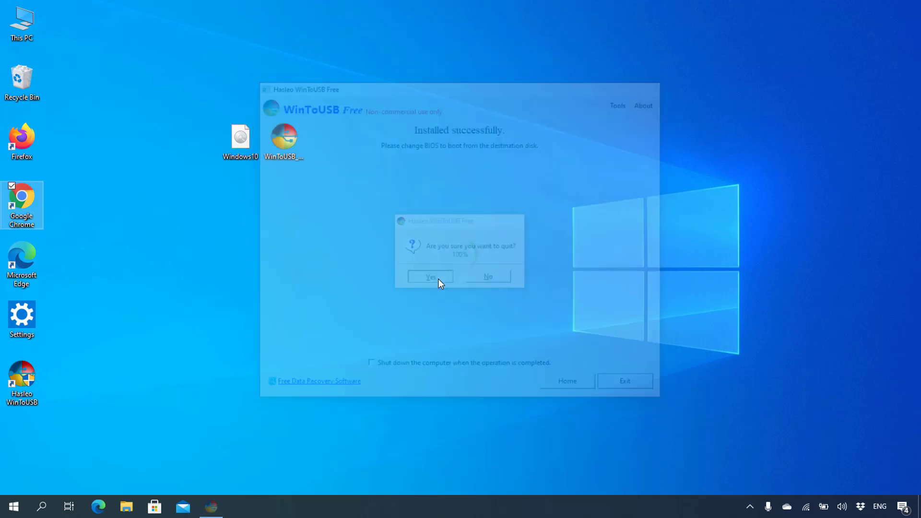
Step: Examine the contents of the WinToUSB (D:) drive in File Explorer and close the window
key(super+e)
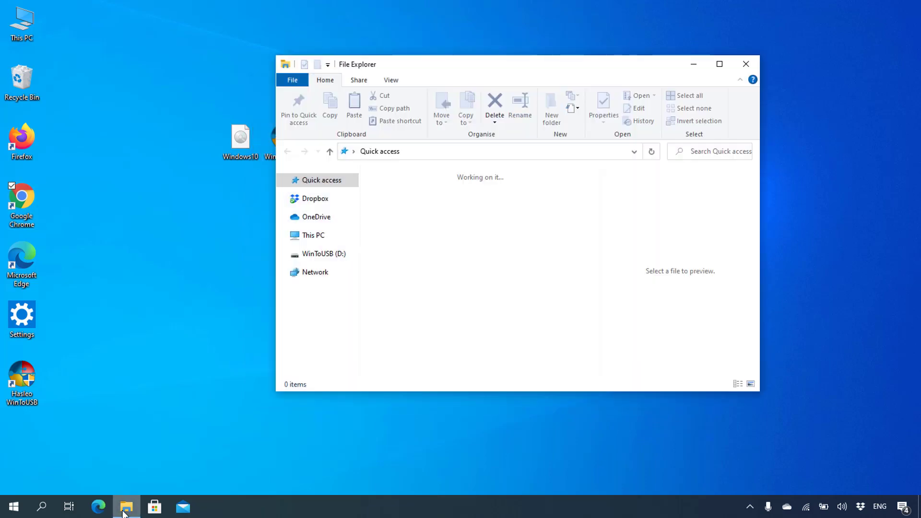
click(314, 235)
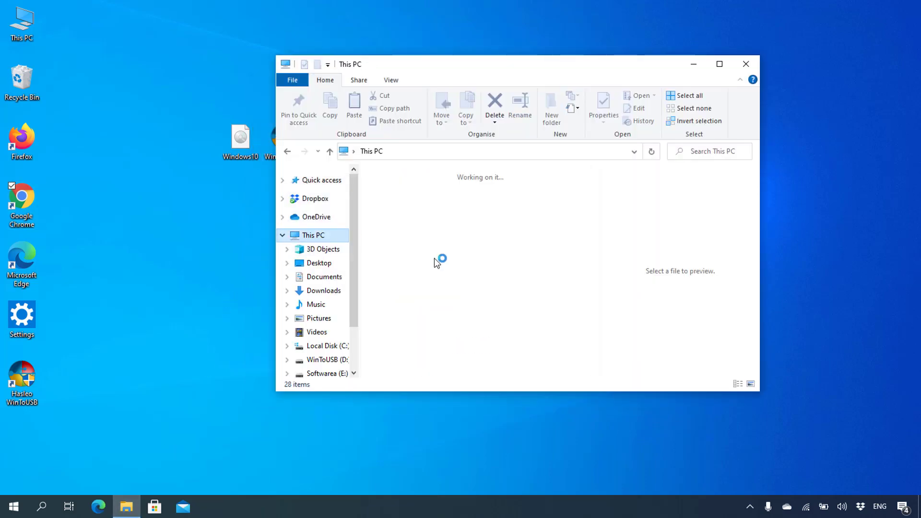
scroll(447, 273, down, 3)
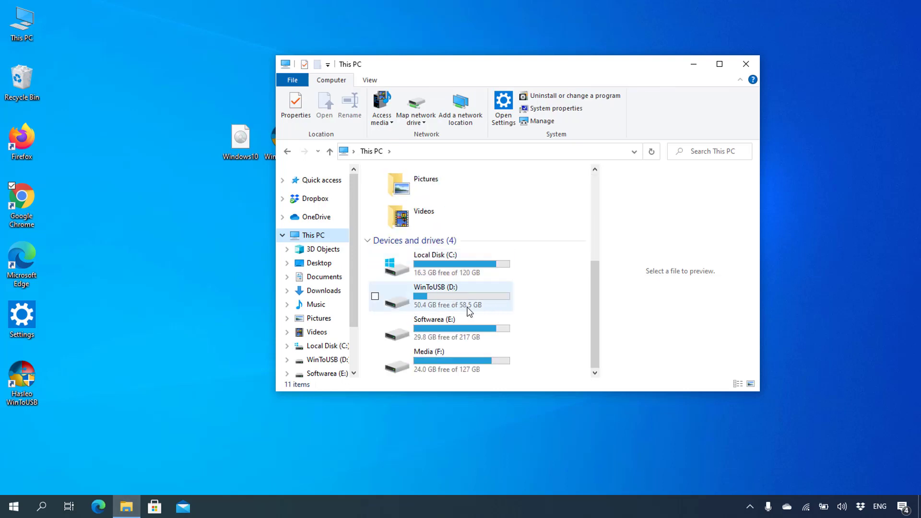
click(469, 311)
double_click(469, 311)
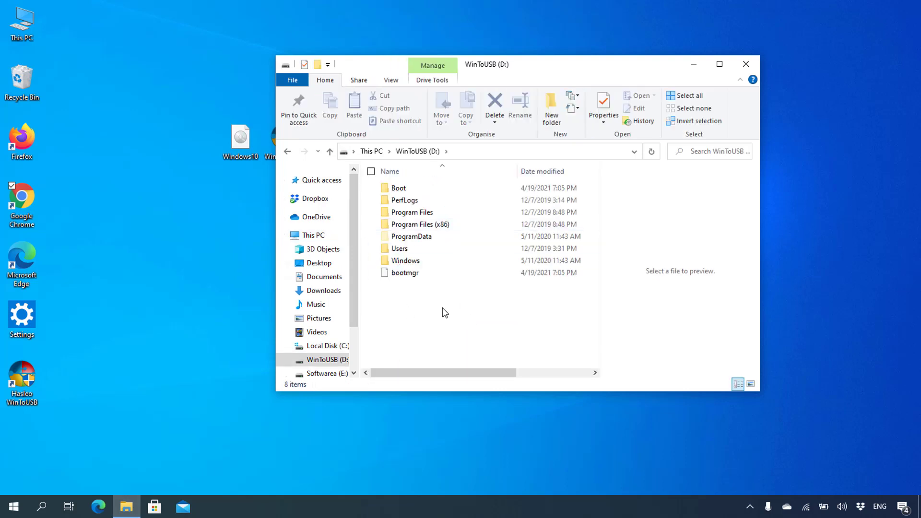
click(746, 63)
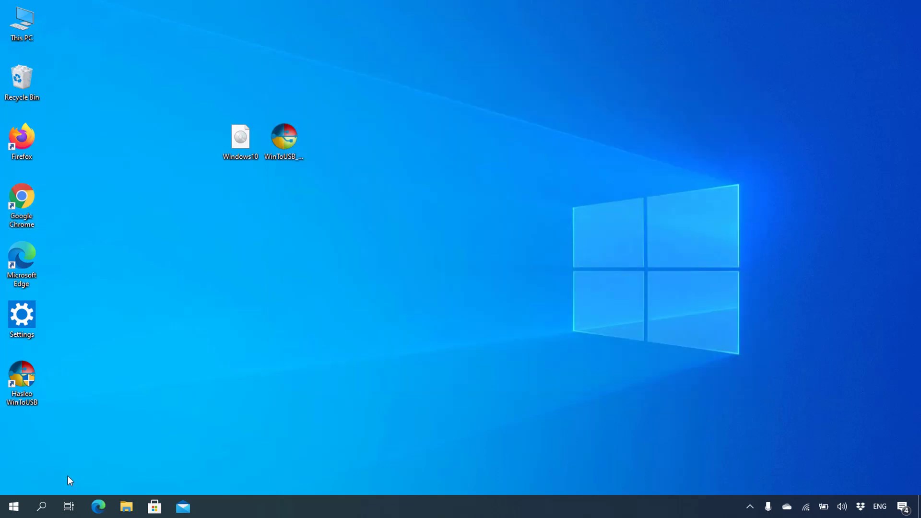
Step: Reboot the computer to enter the HP Computer Setup
click(13, 507)
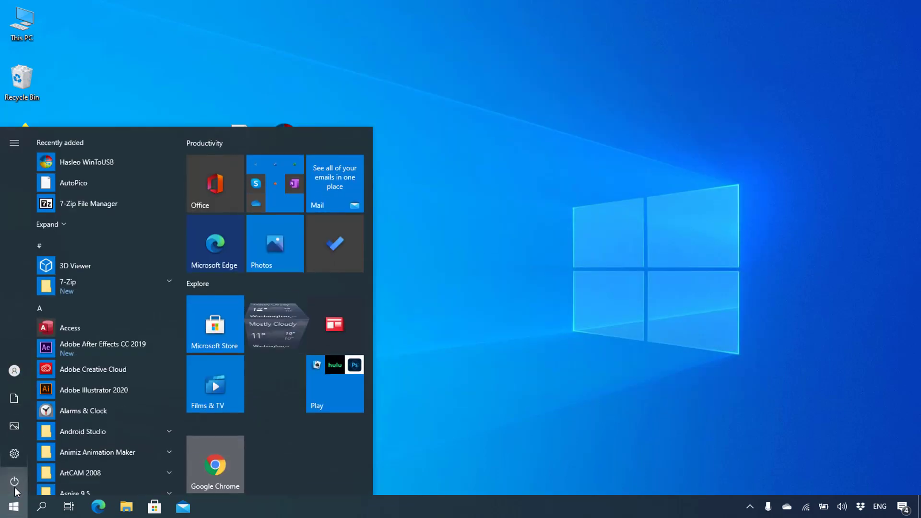
click(15, 482)
click(70, 438)
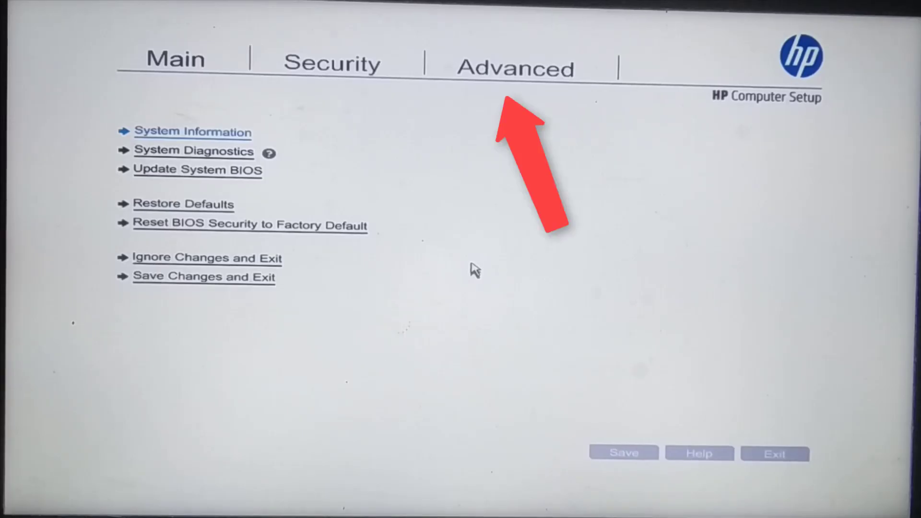
Step: Open the Boot Options in the advanced settings of HP Computer Setup
key(Right)
key(Right)
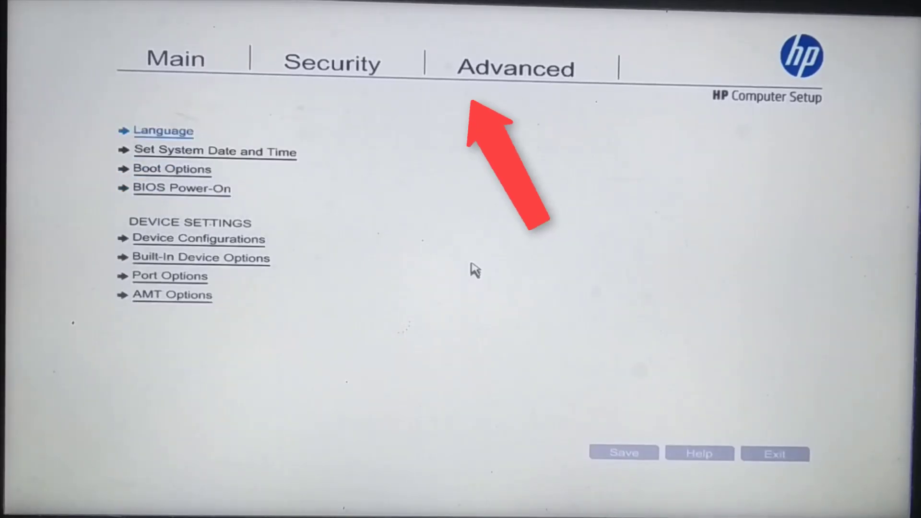
key(Down)
key(Down)
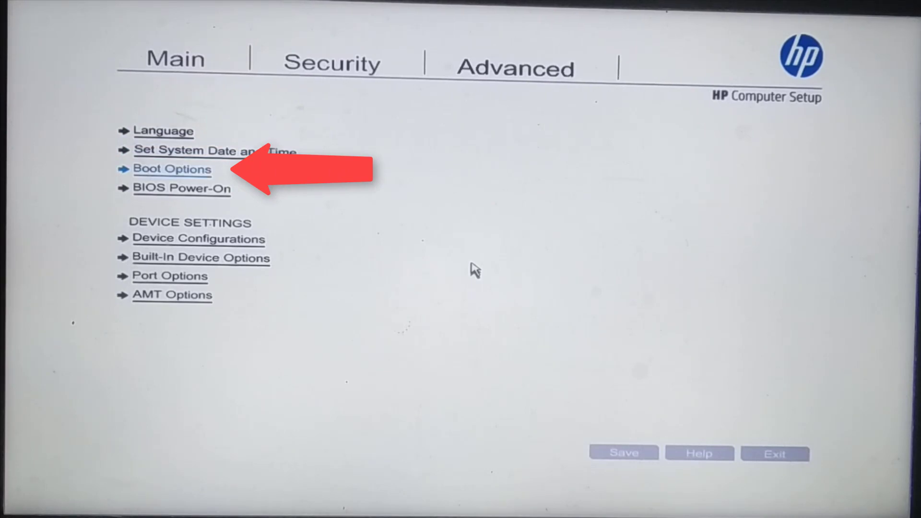
key(Return)
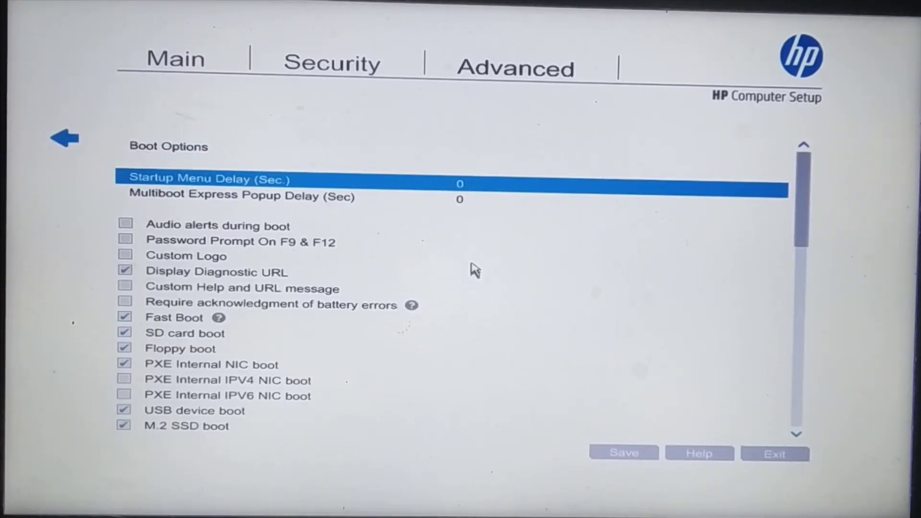
Step: Set the Boot Mode to Legacy, accept the change and return to the advanced settings list
key(Down)
key(Down)
key(Down)
key(Down)
key(Down)
key(Down)
key(Down)
key(Down)
key(Down)
key(Down)
key(Down)
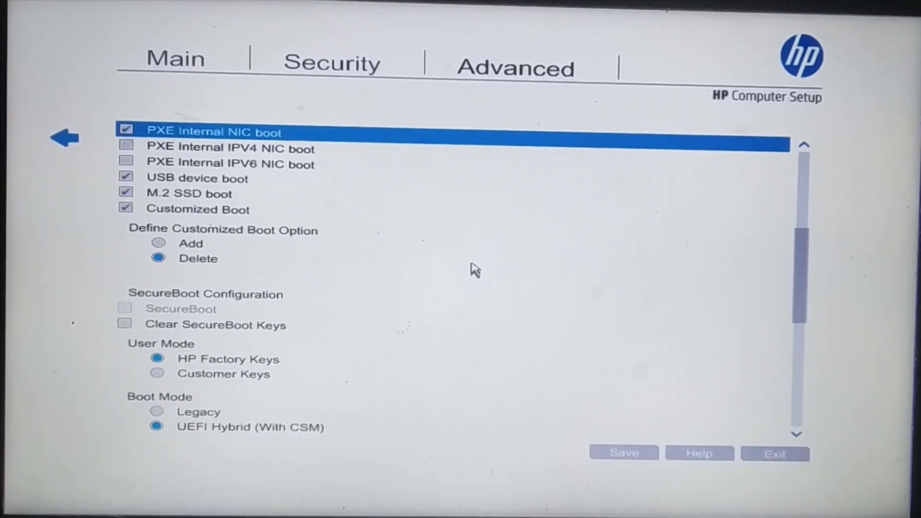
key(Down)
key(Down)
key(Down)
key(Down)
key(Down)
key(Down)
key(Down)
key(Down)
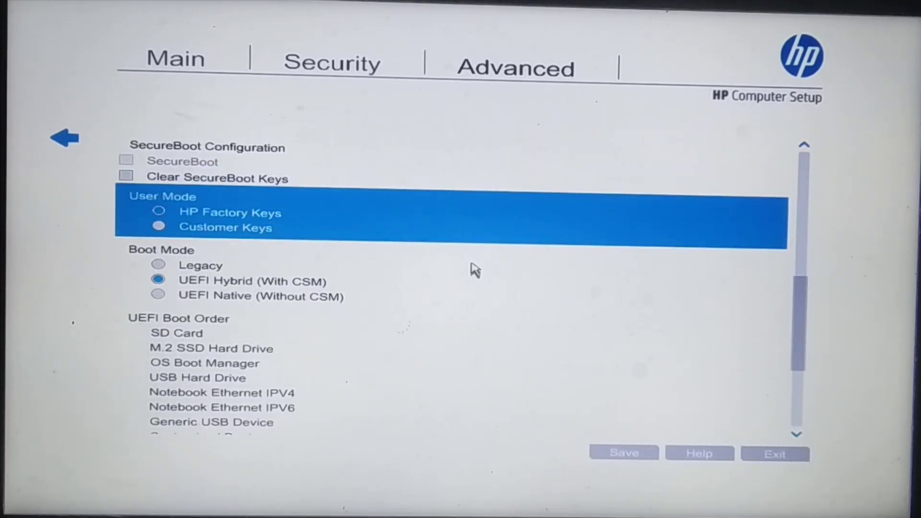
key(Down)
key(Return)
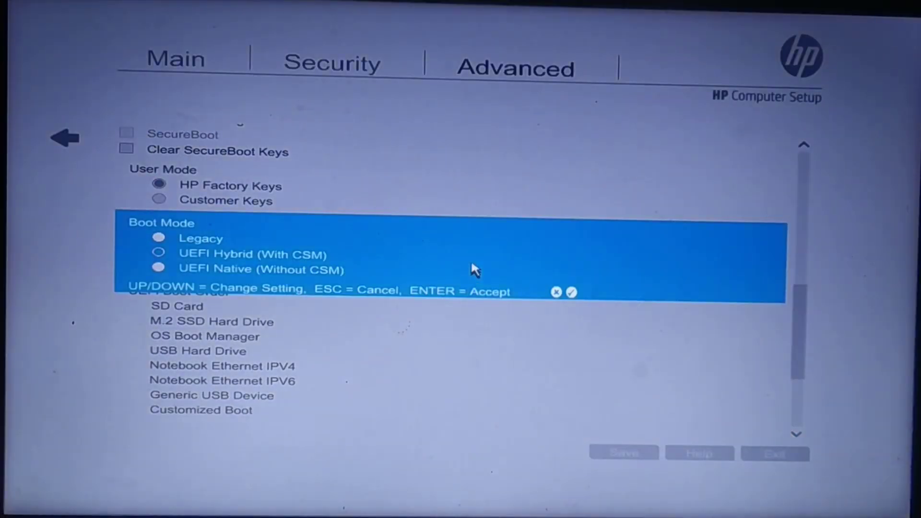
key(Up)
key(Return)
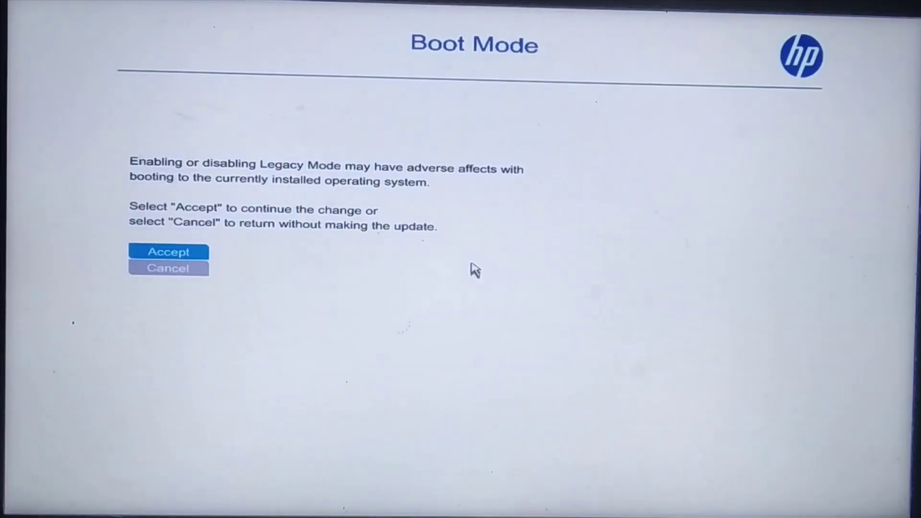
key(Return)
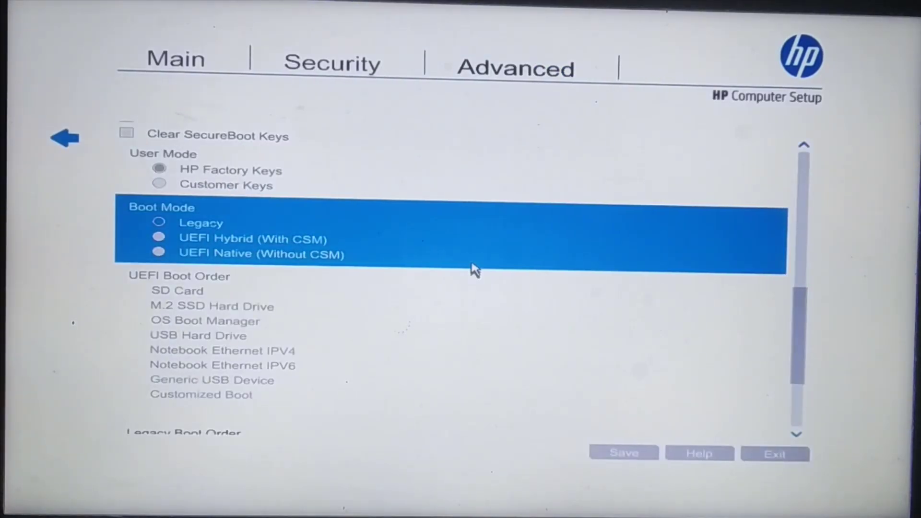
key(Escape)
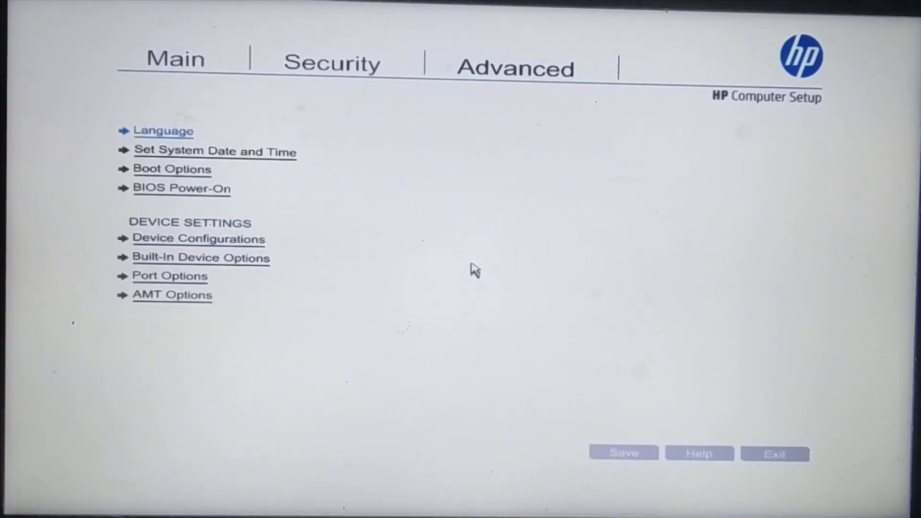
Step: Check in Device Configurations that the SATA Device Mode is set to AHCI
key(Down)
key(Down)
key(Down)
key(Down)
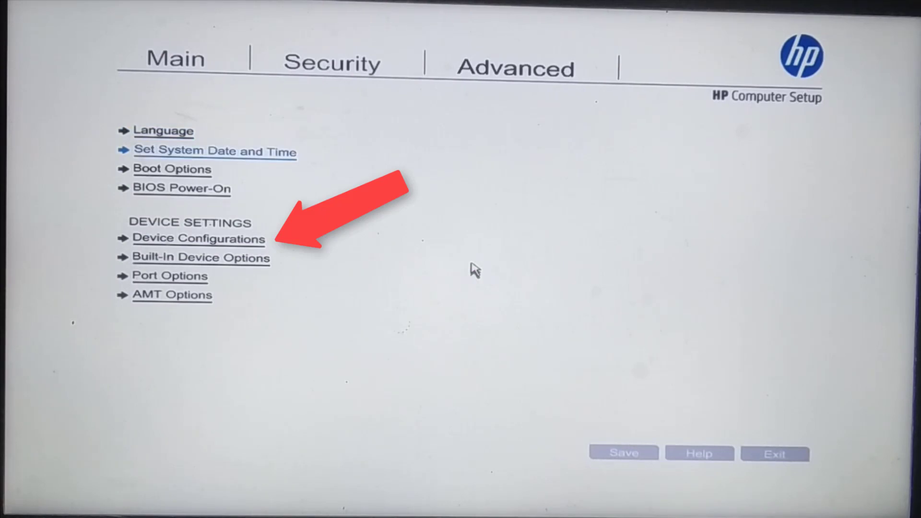
key(Return)
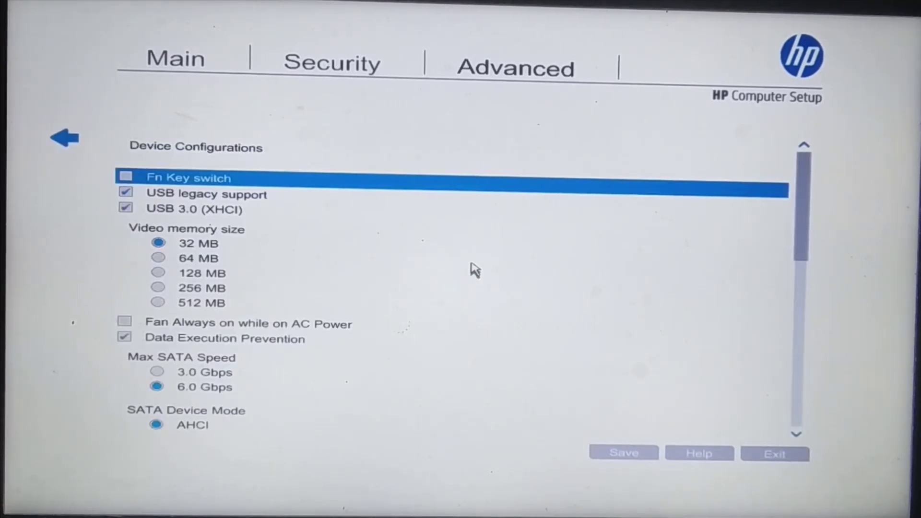
key(Down)
key(Down)
key(Down)
key(Down)
key(Down)
key(Down)
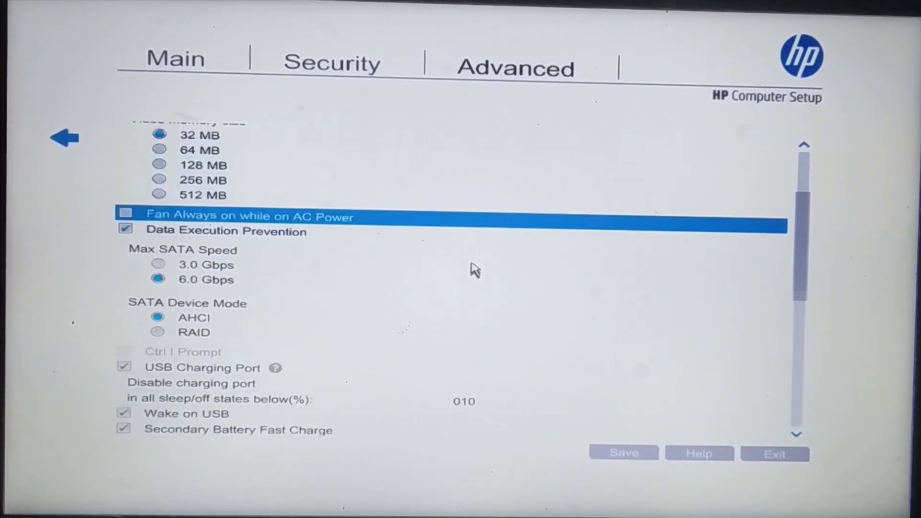
key(Return)
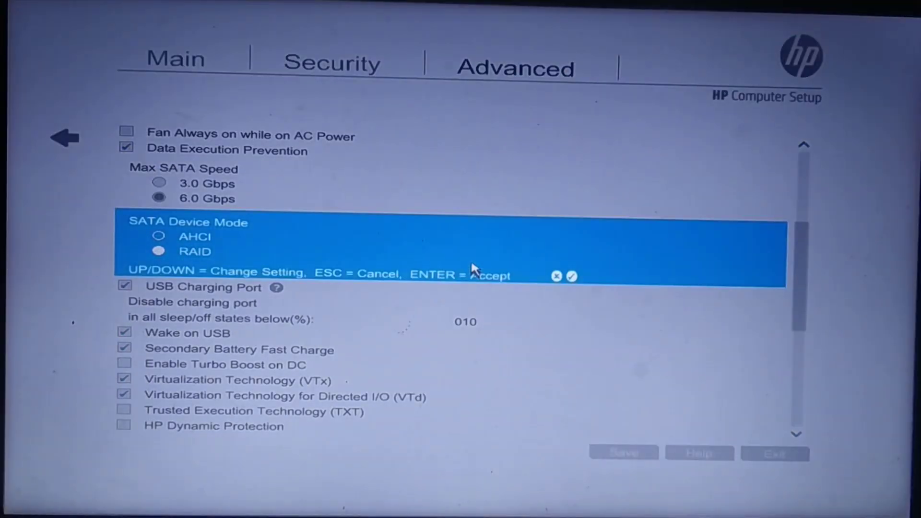
key(Up)
key(Escape)
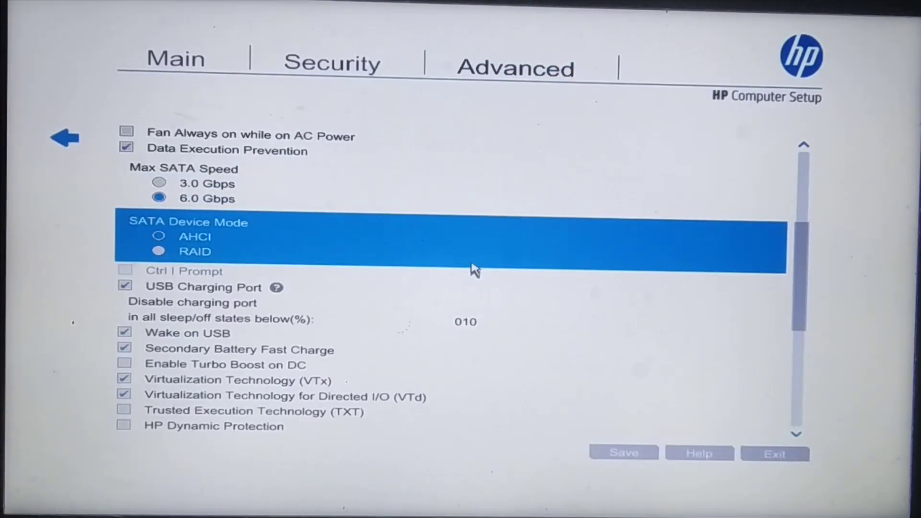
Step: Exit the BIOS setup saving the changes and boot from USB Hard Drive 1 - SMI Corporation USB DISK
key(Escape)
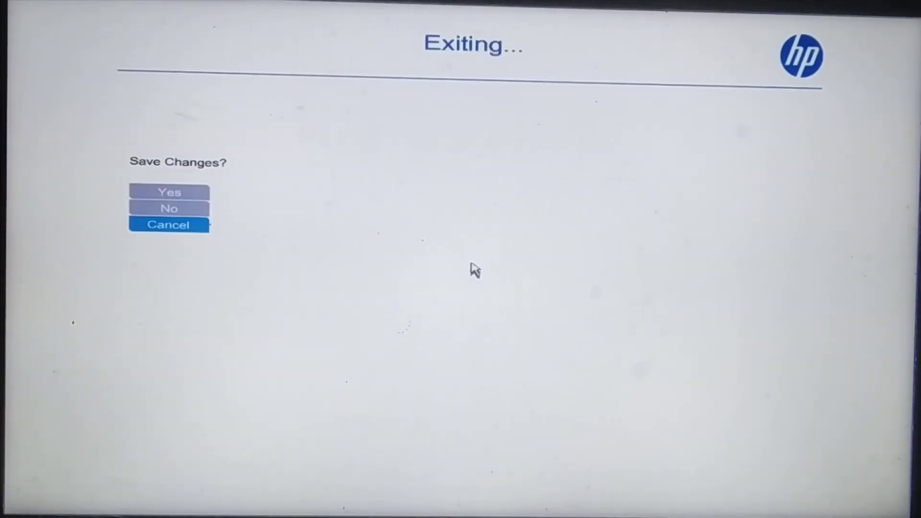
key(Up)
key(Up)
key(Return)
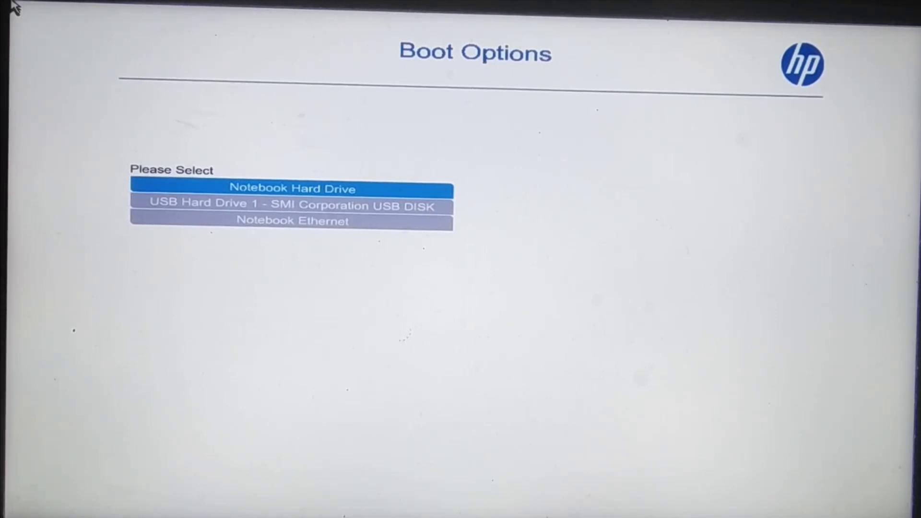
key(Down)
key(Return)
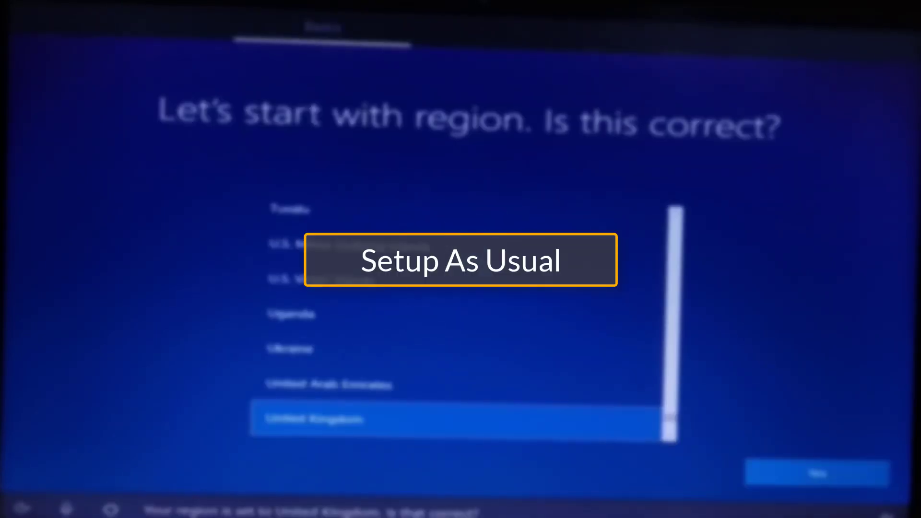
Step: Confirm United Kingdom as the region in Windows setup and accept the page that follows
scroll(401, 325, down, 2)
click(793, 473)
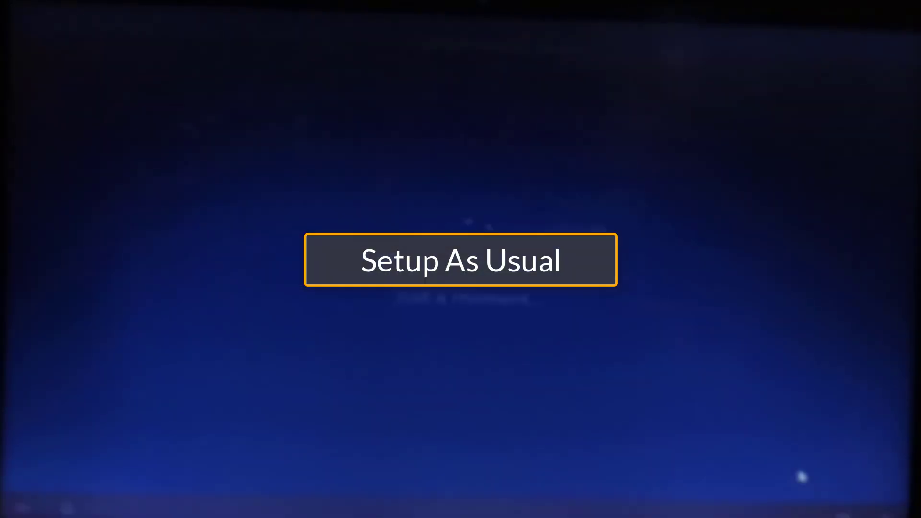
click(827, 477)
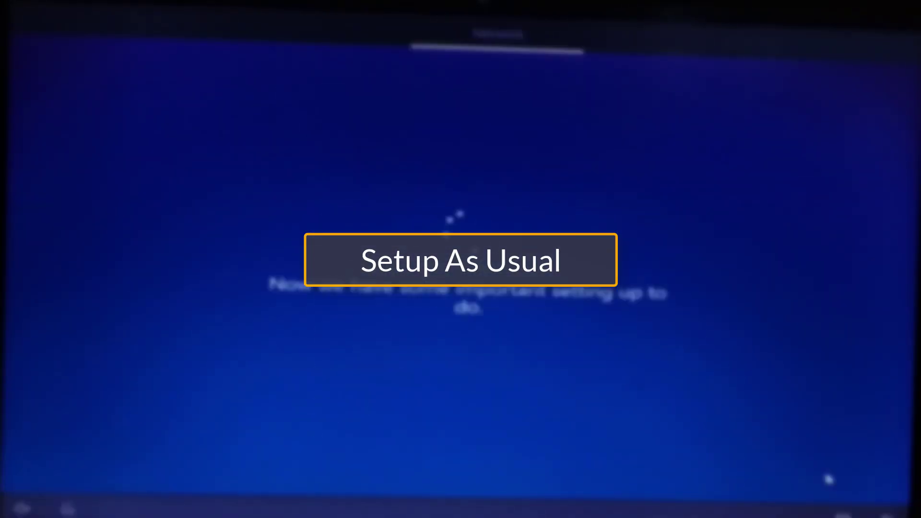